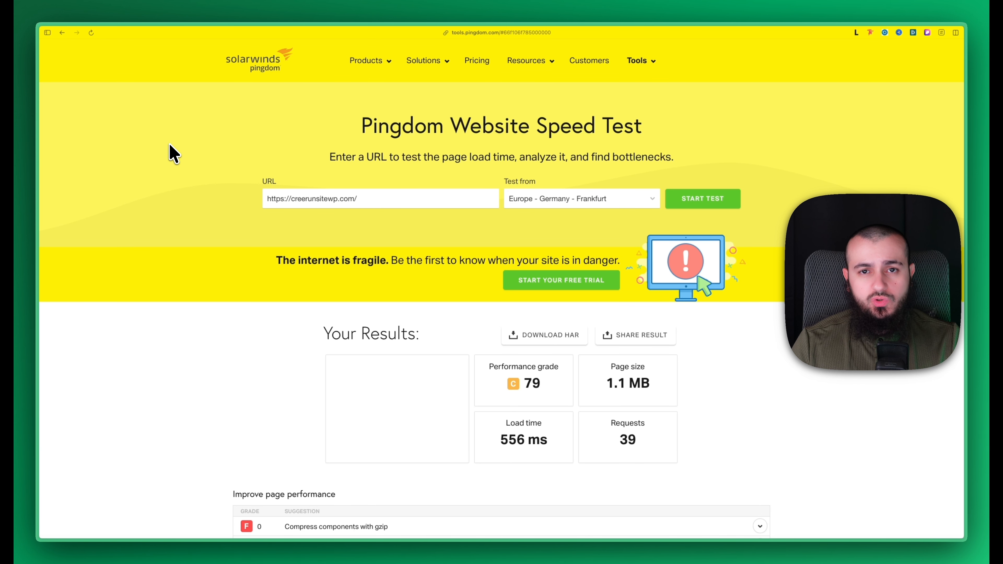
Examine the Pingdom speed test results for creerunsitewp.com, focusing on page size and load time.
{"action": "scroll", "coordinate": [170, 152], "scroll_direction": "down", "scroll_amount": 5}
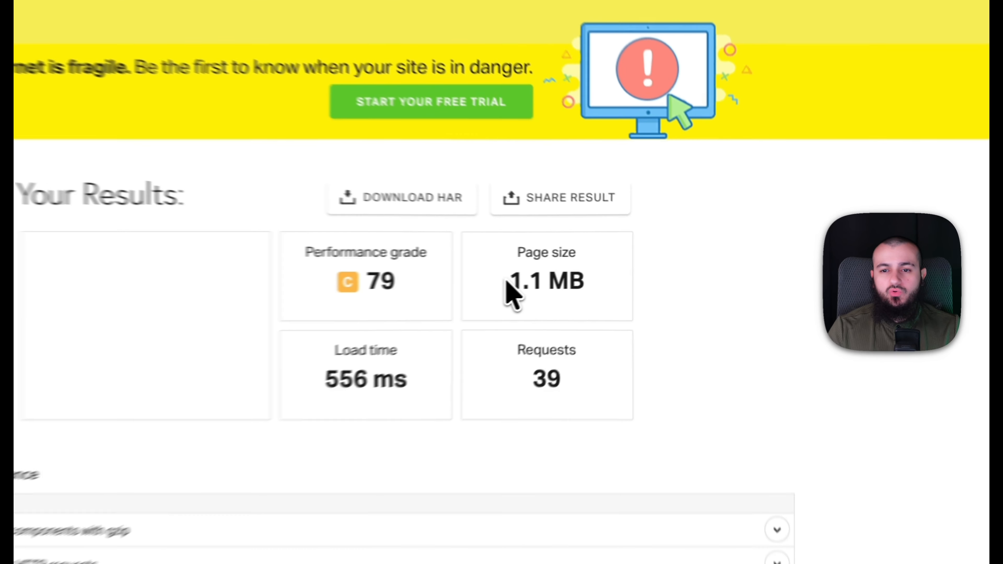
{"action": "left_click_drag", "start_coordinate": [607, 268], "coordinate": [633, 268]}
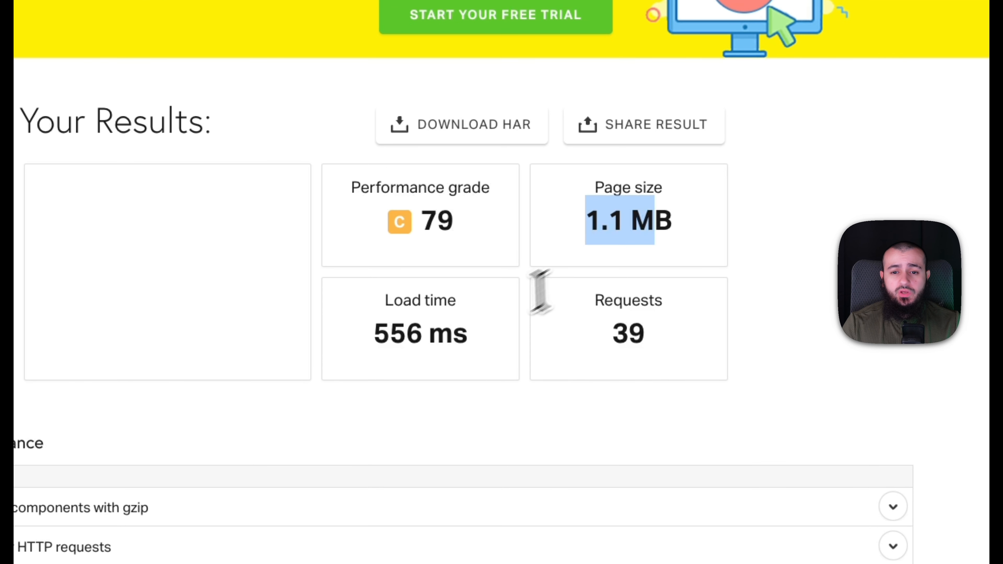
{"action": "left_click", "coordinate": [370, 348]}
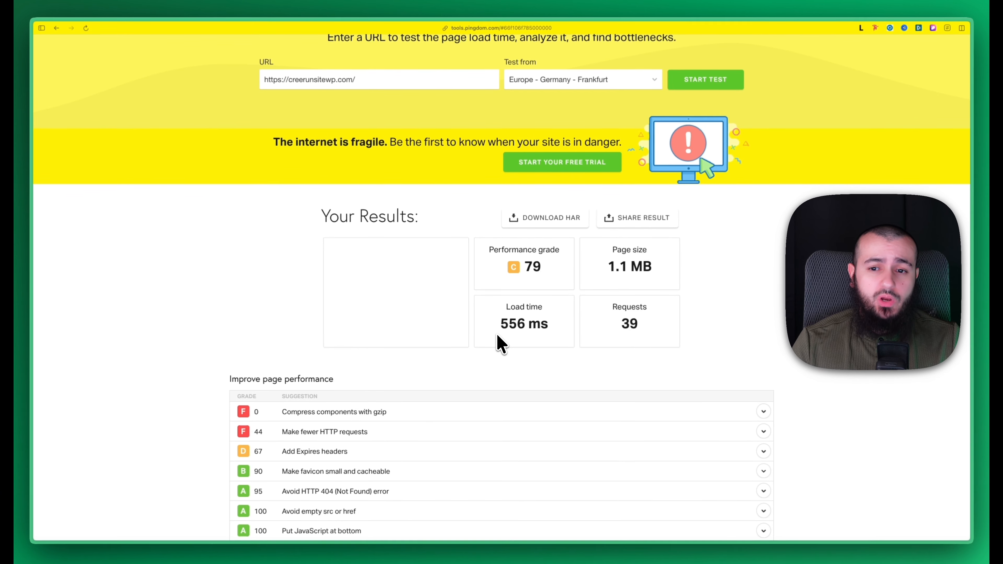
{"action": "scroll", "coordinate": [501, 343], "scroll_direction": "down", "scroll_amount": 1}
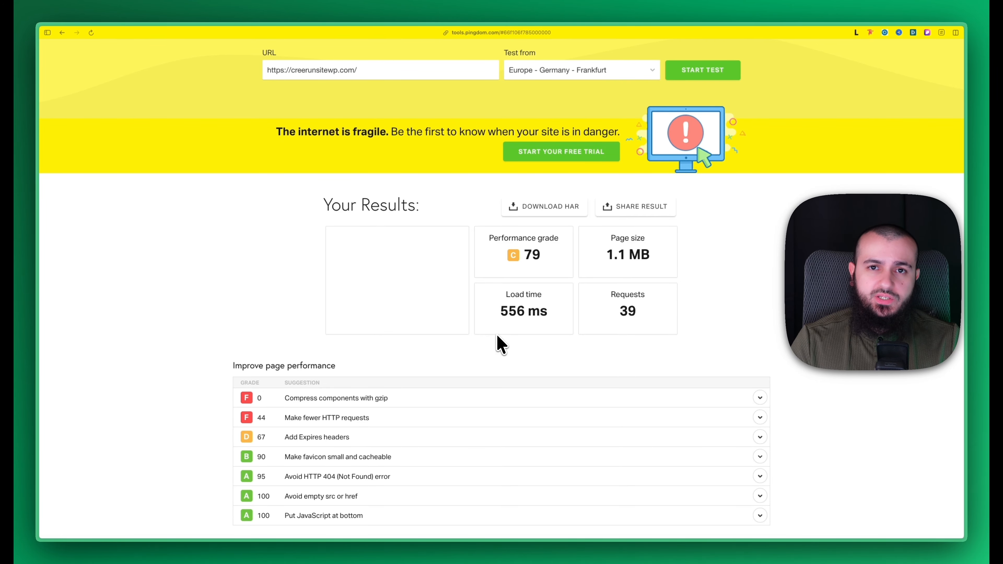
Examine the content size breakdown by content type and by domain, focusing on images, the site's own domain and the total.
{"action": "scroll", "coordinate": [499, 342], "scroll_direction": "down", "scroll_amount": 10}
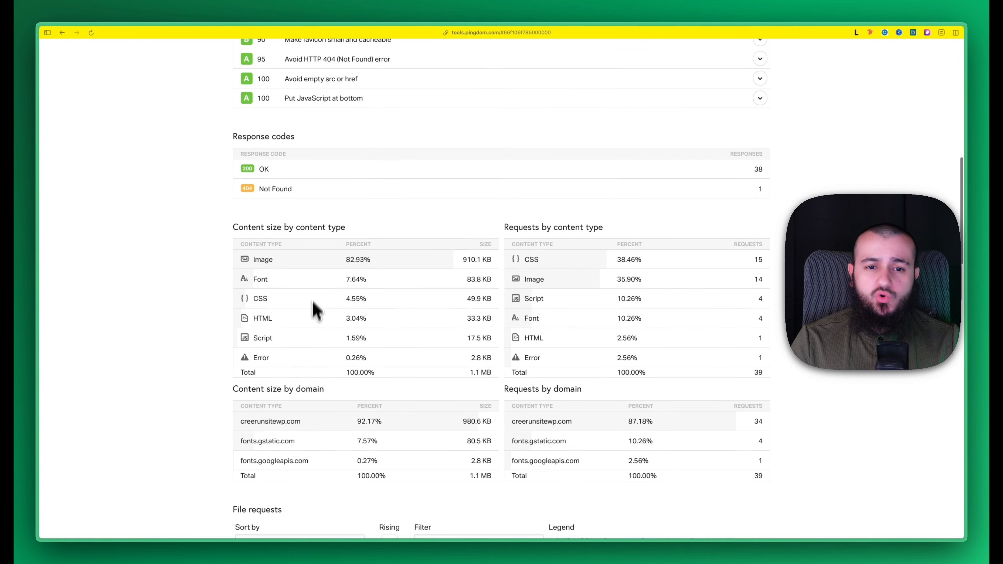
{"action": "left_click_drag", "start_coordinate": [249, 261], "coordinate": [274, 261]}
{"action": "left_click_drag", "start_coordinate": [350, 260], "coordinate": [368, 259]}
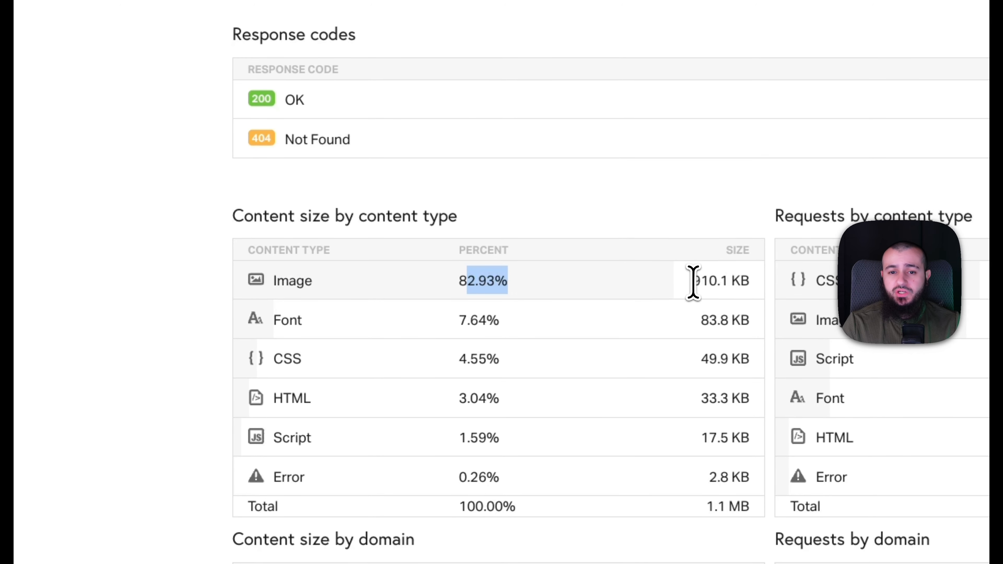
{"action": "left_click_drag", "start_coordinate": [693, 281], "coordinate": [730, 283]}
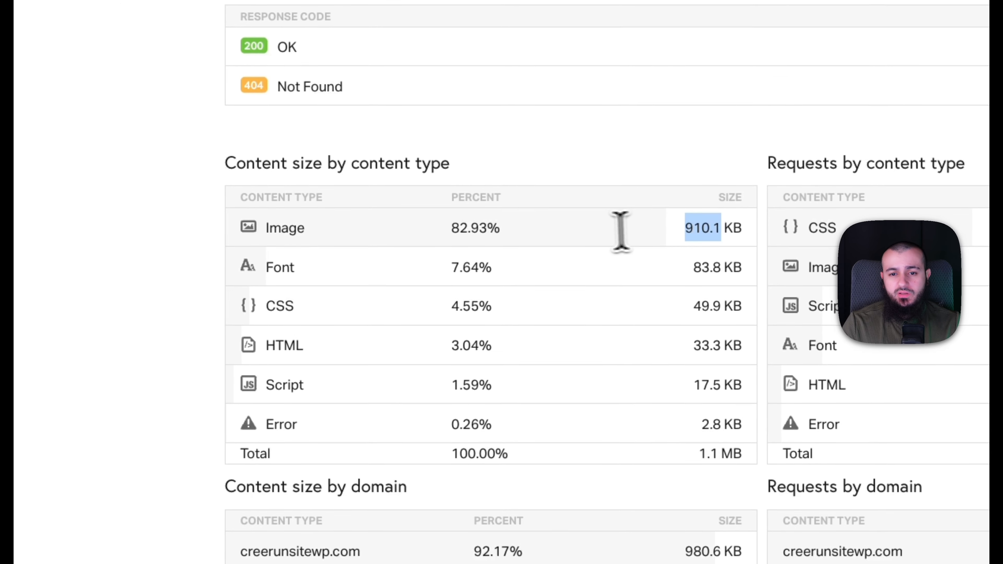
{"action": "scroll", "coordinate": [590, 231], "scroll_direction": "down", "scroll_amount": 5}
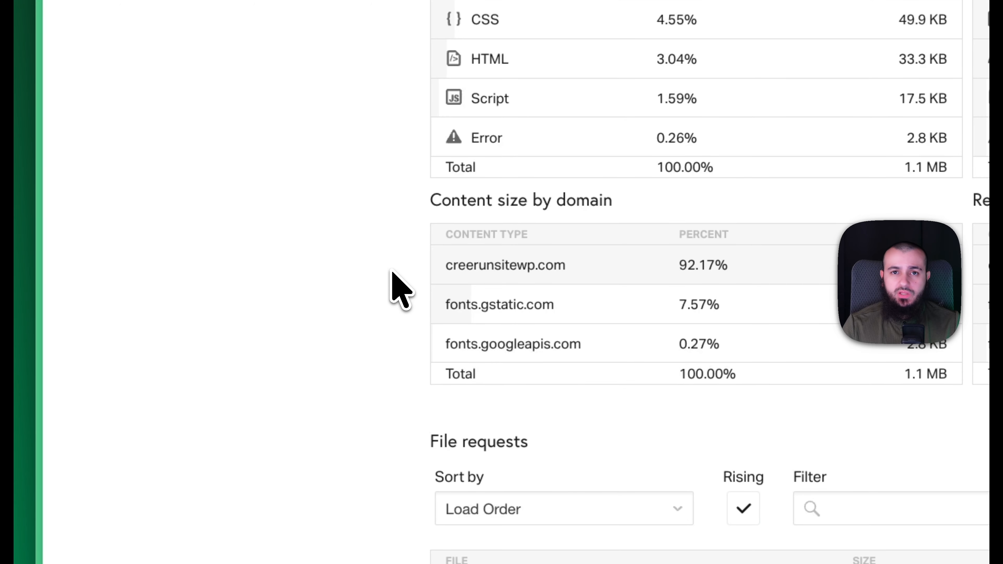
{"action": "left_click_drag", "start_coordinate": [440, 270], "coordinate": [565, 268]}
{"action": "left_click", "coordinate": [449, 308]}
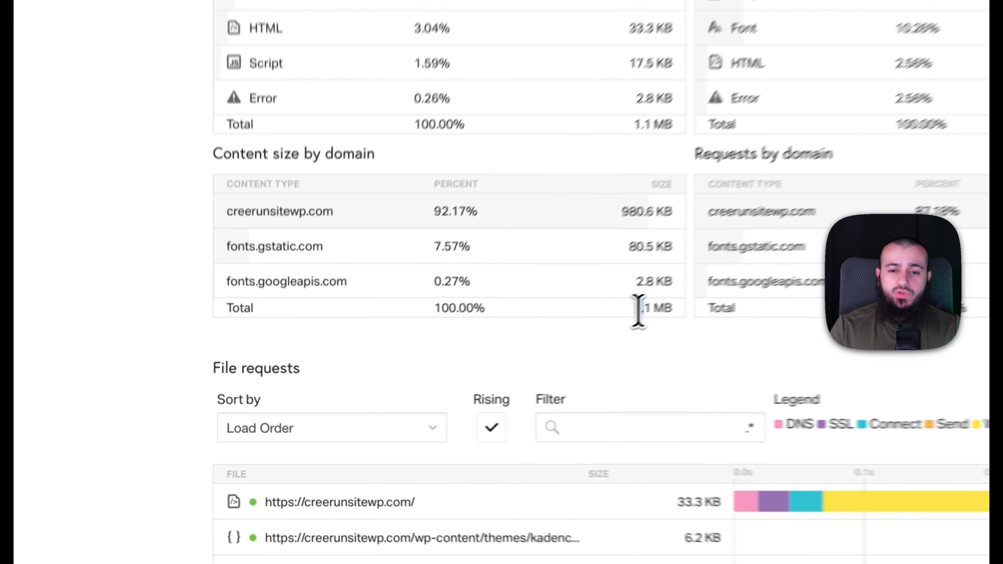
{"action": "left_click_drag", "start_coordinate": [637, 308], "coordinate": [677, 308]}
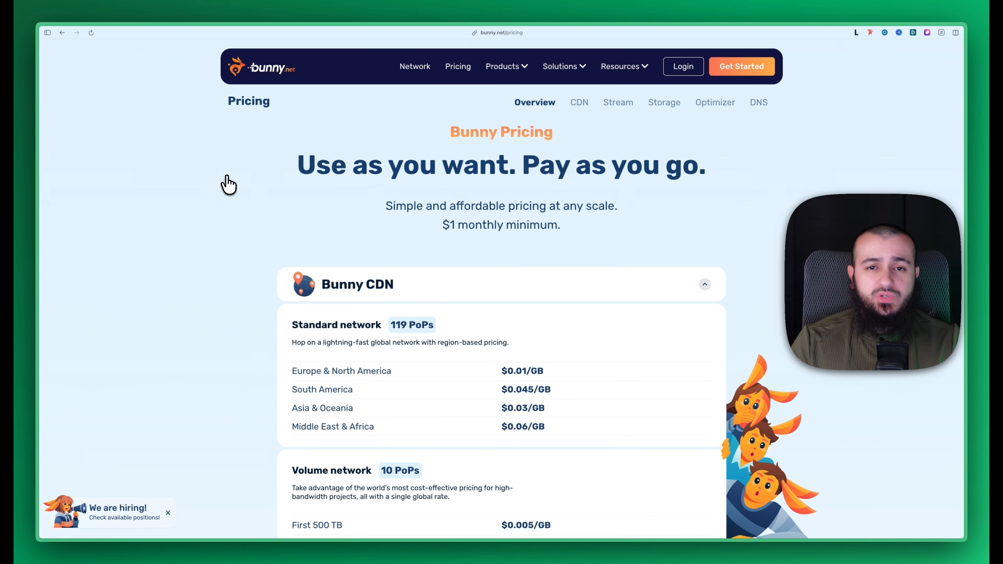
Switch to the bunny.net pricing page and check the Bunny CDN Standard network rate for Europe & North America.
{"action": "scroll", "coordinate": [227, 177], "scroll_direction": "down", "scroll_amount": 2}
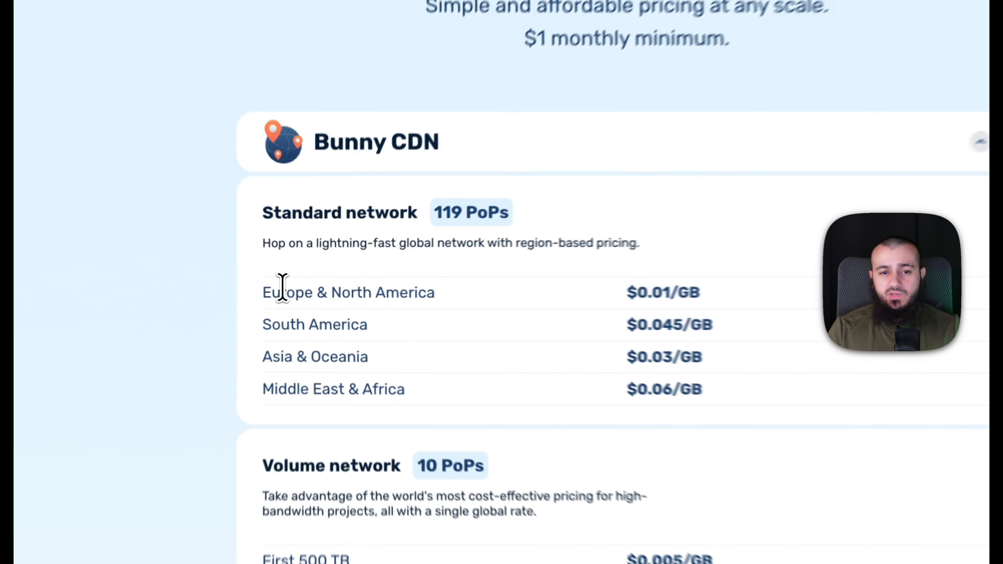
{"action": "left_click_drag", "start_coordinate": [302, 292], "coordinate": [324, 292]}
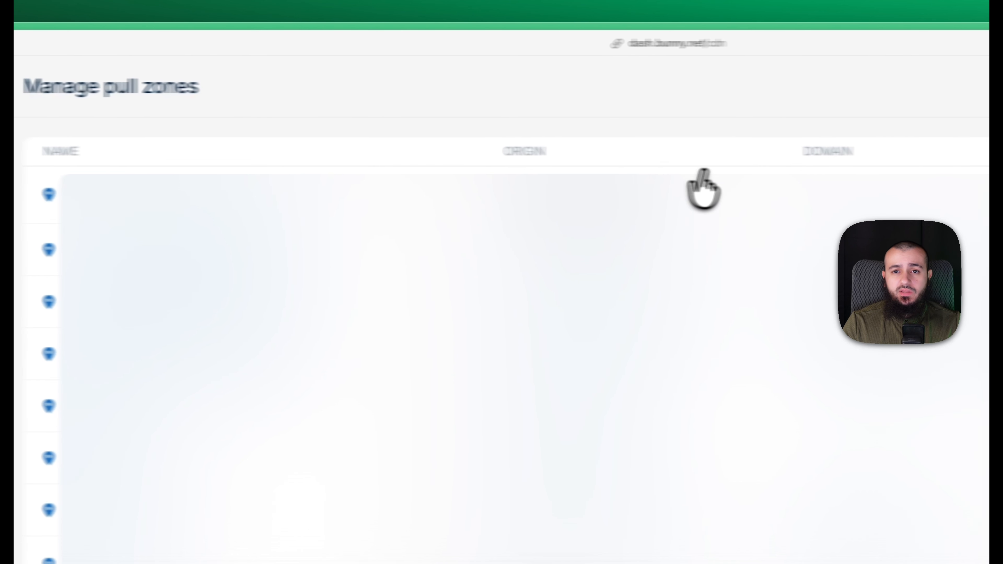
{"action": "left_click", "coordinate": [717, 94]}
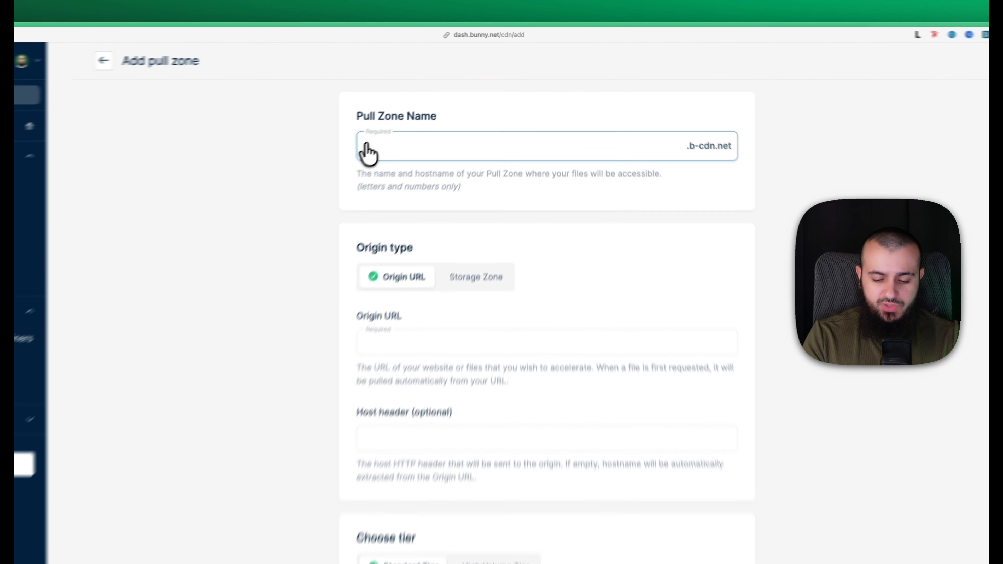
{"action": "left_click", "coordinate": [400, 130]}
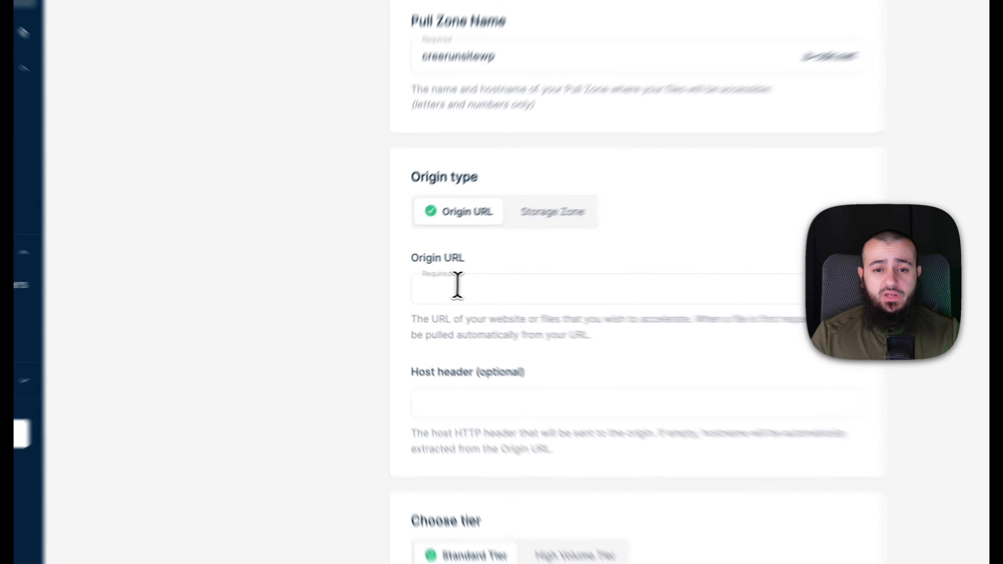
{"action": "left_click", "coordinate": [423, 284]}
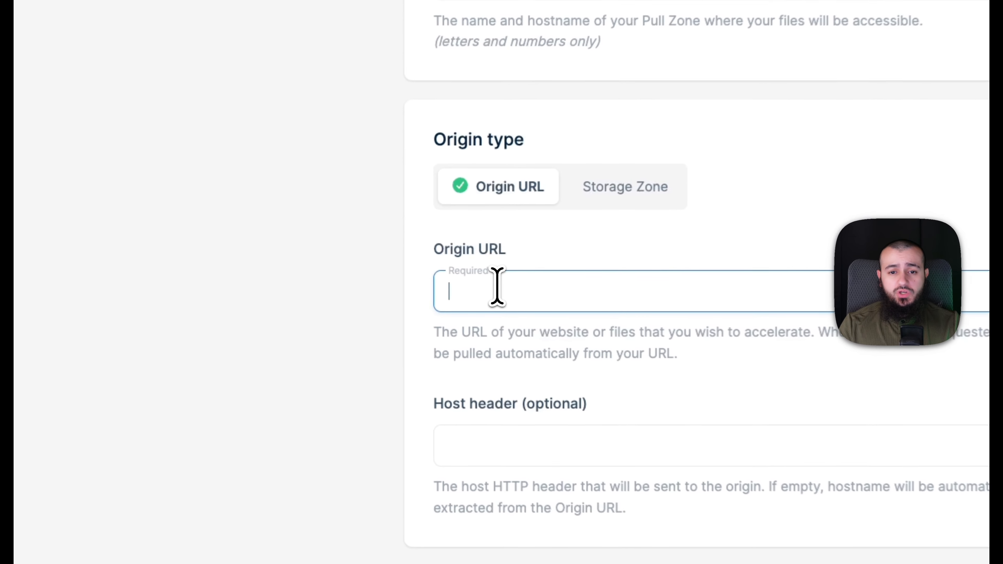
{"action": "type", "text": "https:"}
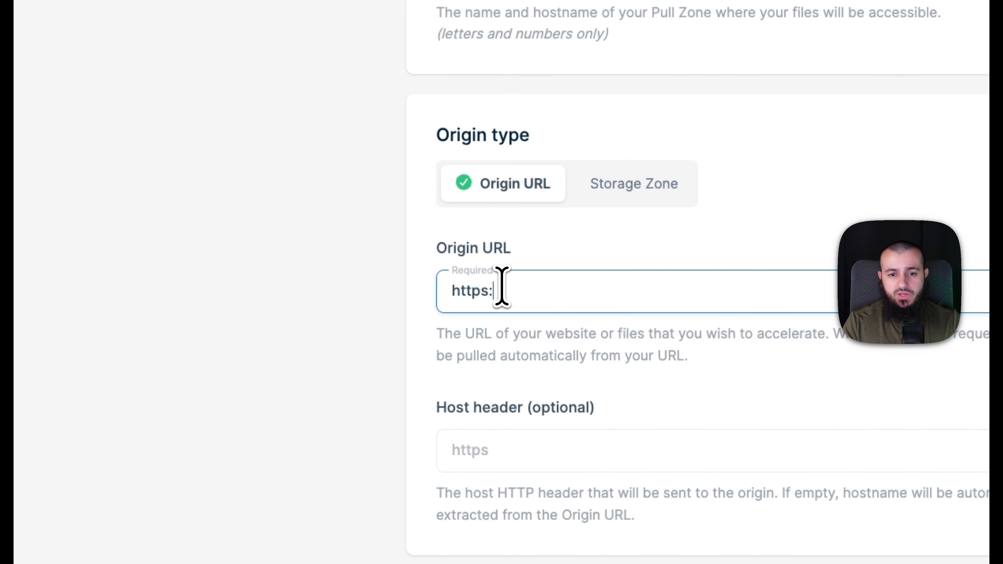
{"action": "type", "text": "//creerun"}
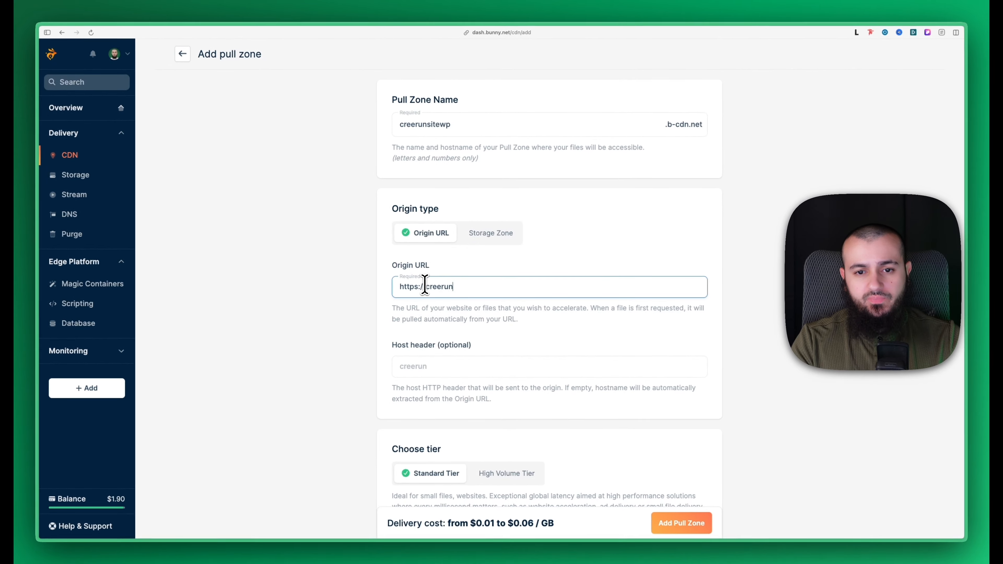
{"action": "type", "text": "sitewp.com"}
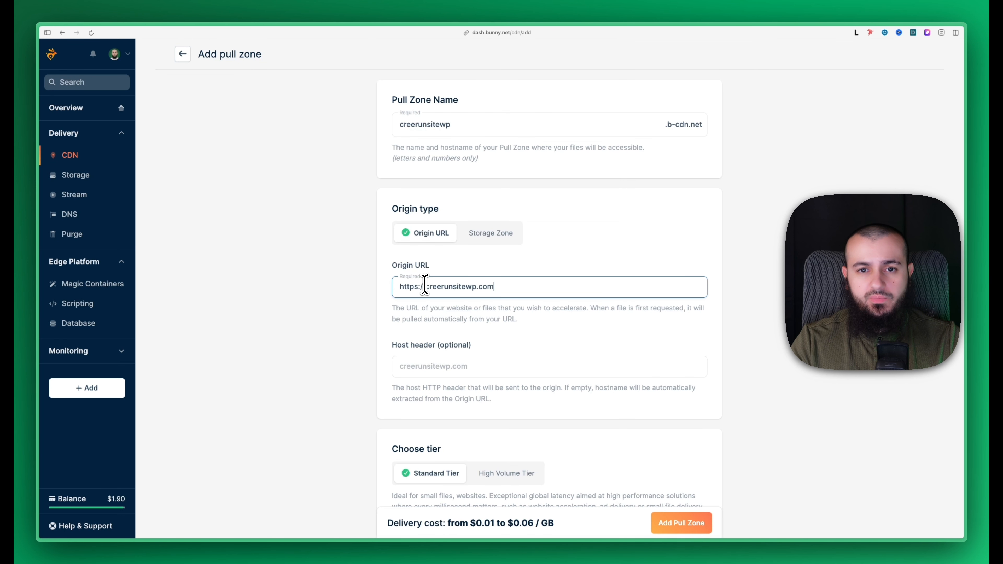
Keep the Standard Tier, disable every pricing zone except Europe, and add the pull zone.
{"action": "scroll", "coordinate": [382, 296], "scroll_direction": "down", "scroll_amount": 6}
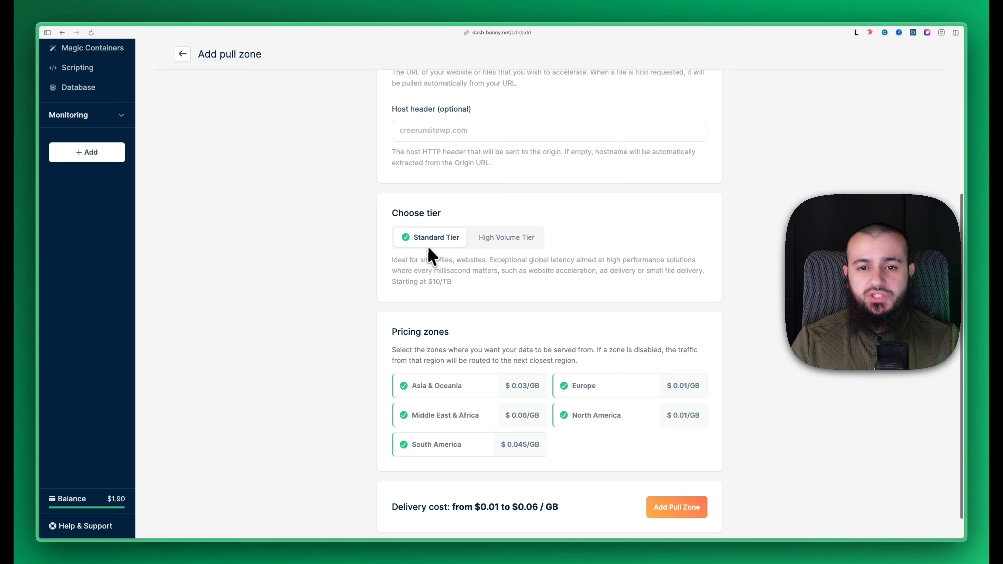
{"action": "scroll", "coordinate": [430, 249], "scroll_direction": "down", "scroll_amount": 1}
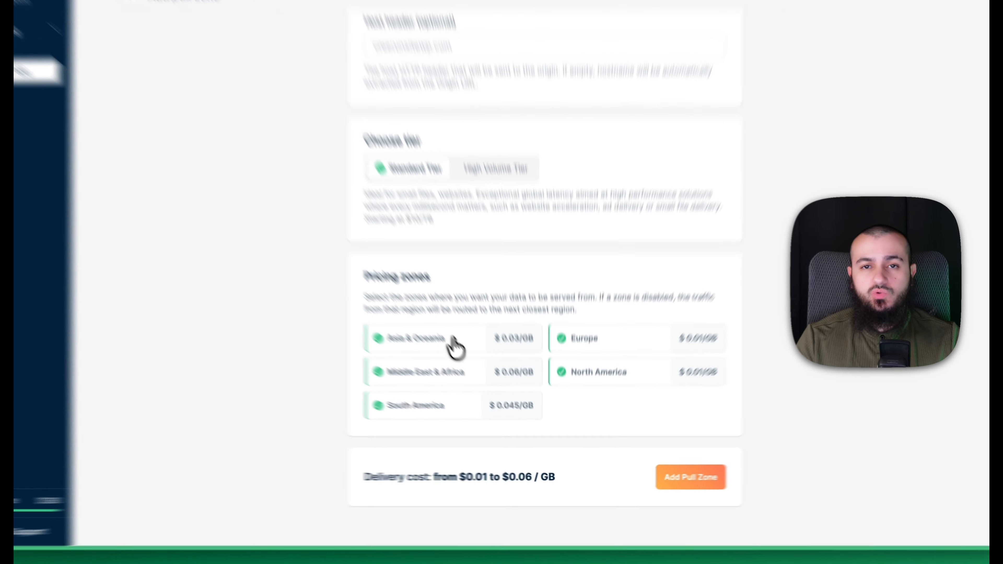
{"action": "left_click", "coordinate": [472, 359]}
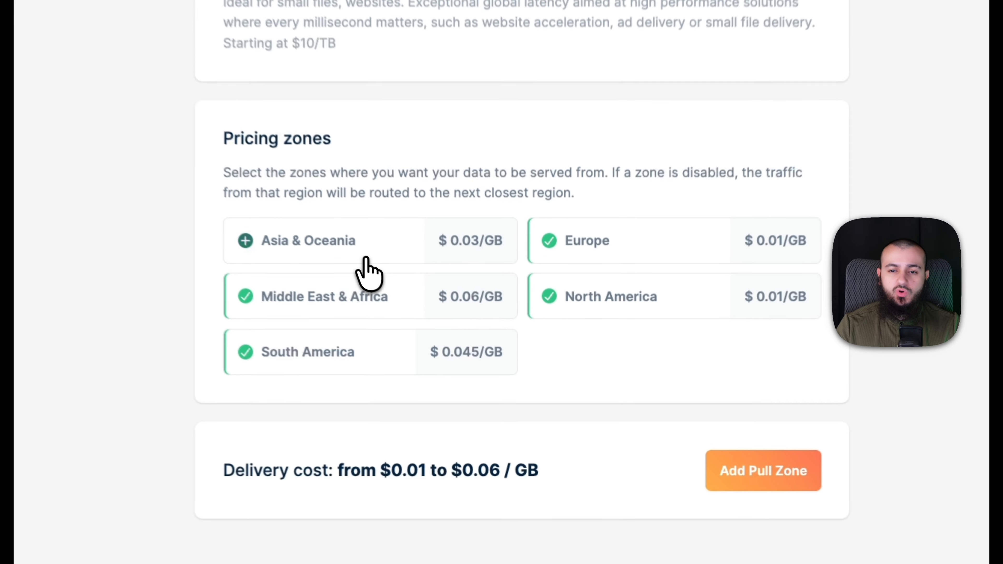
{"action": "left_click", "coordinate": [462, 385]}
{"action": "left_click", "coordinate": [312, 346]}
{"action": "left_click", "coordinate": [601, 299]}
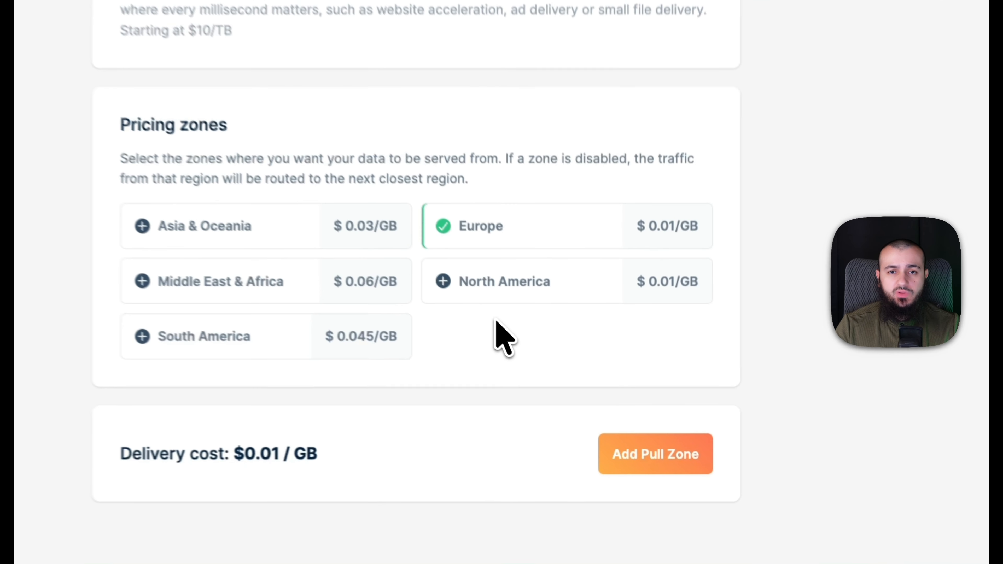
{"action": "left_click", "coordinate": [657, 470]}
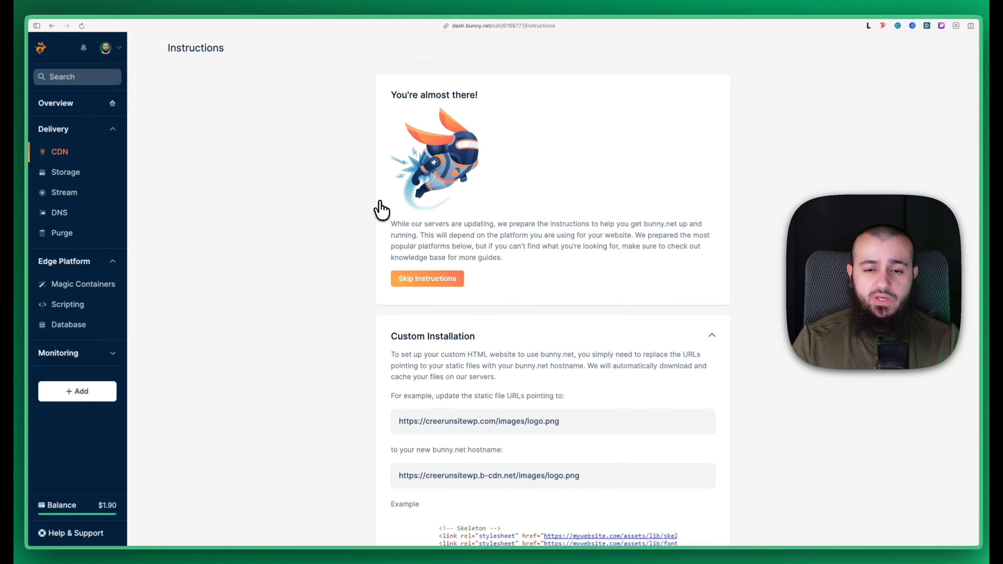
Expand the WordPress section of the pull zone's setup instructions and review it.
{"action": "scroll", "coordinate": [374, 197], "scroll_direction": "down", "scroll_amount": 10}
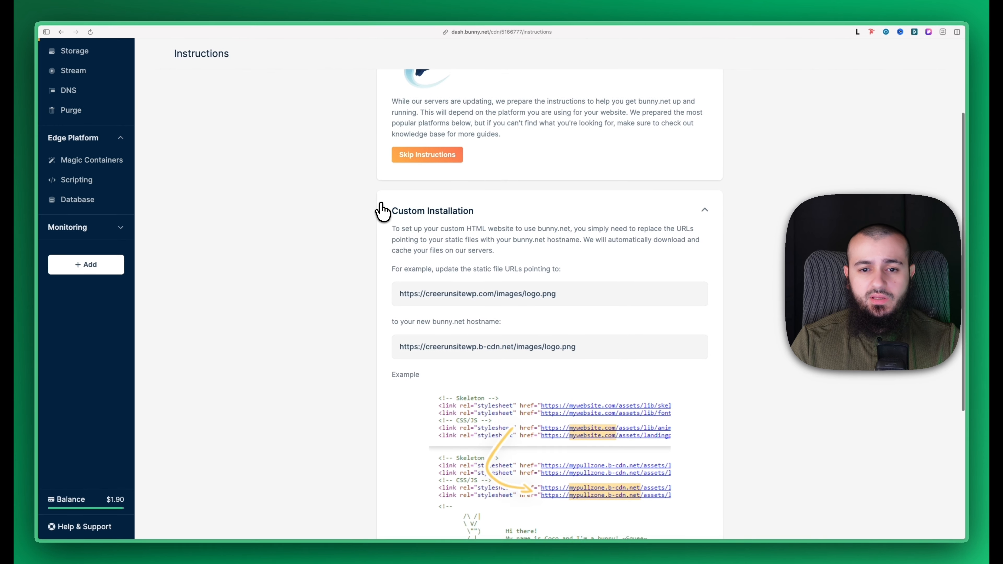
{"action": "left_click", "coordinate": [465, 377]}
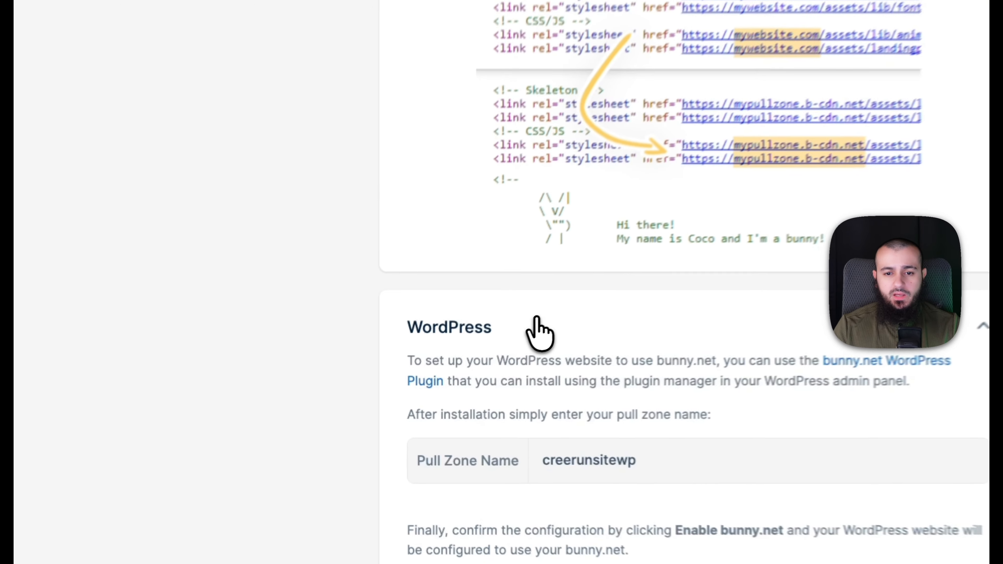
{"action": "scroll", "coordinate": [425, 353], "scroll_direction": "down", "scroll_amount": 4}
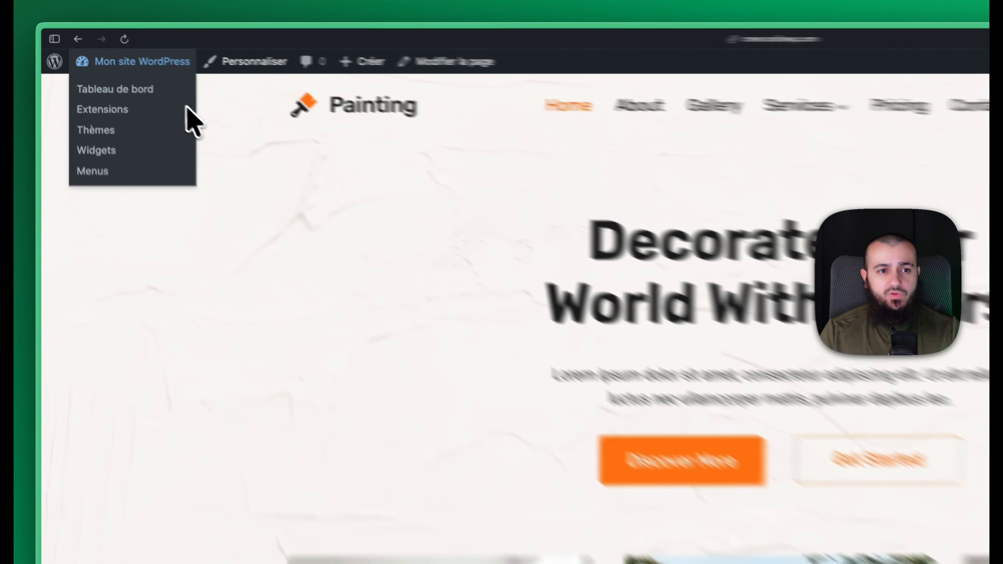
In the site's WordPress admin, search for the bunny.net CDN plugin, then install and activate it.
{"action": "left_click", "coordinate": [115, 130]}
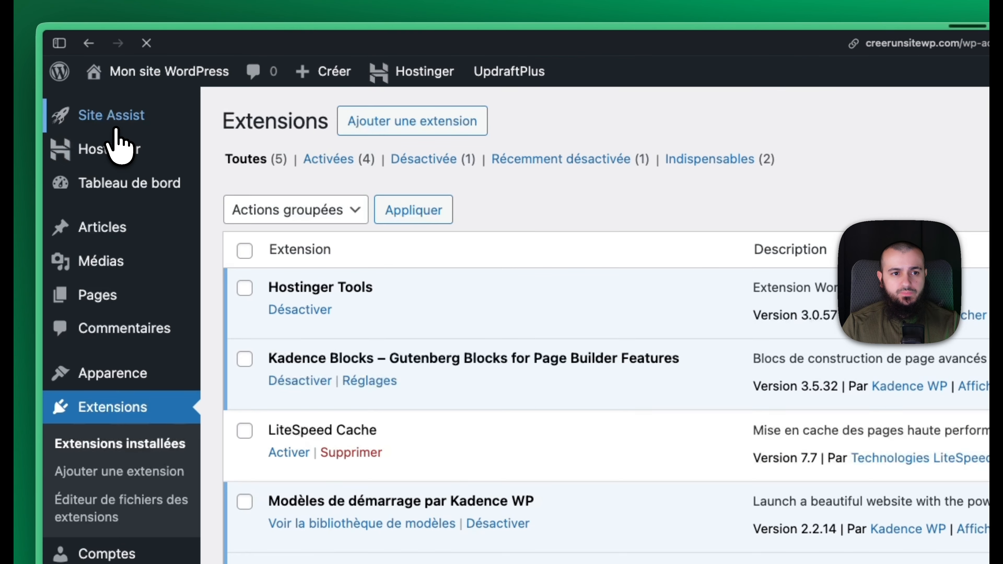
{"action": "left_click", "coordinate": [412, 123]}
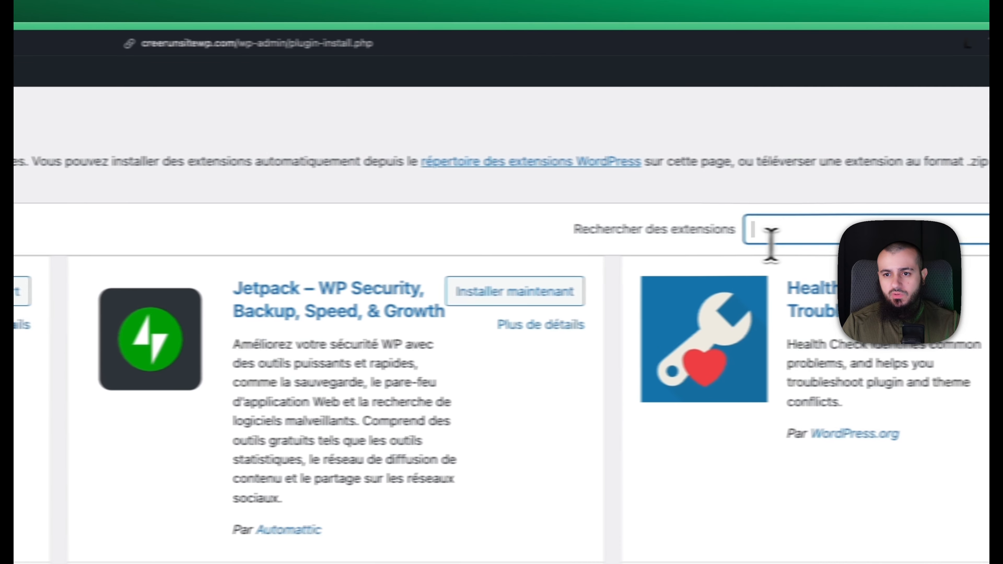
{"action": "left_click", "coordinate": [723, 247]}
{"action": "type", "text": "Bunny."}
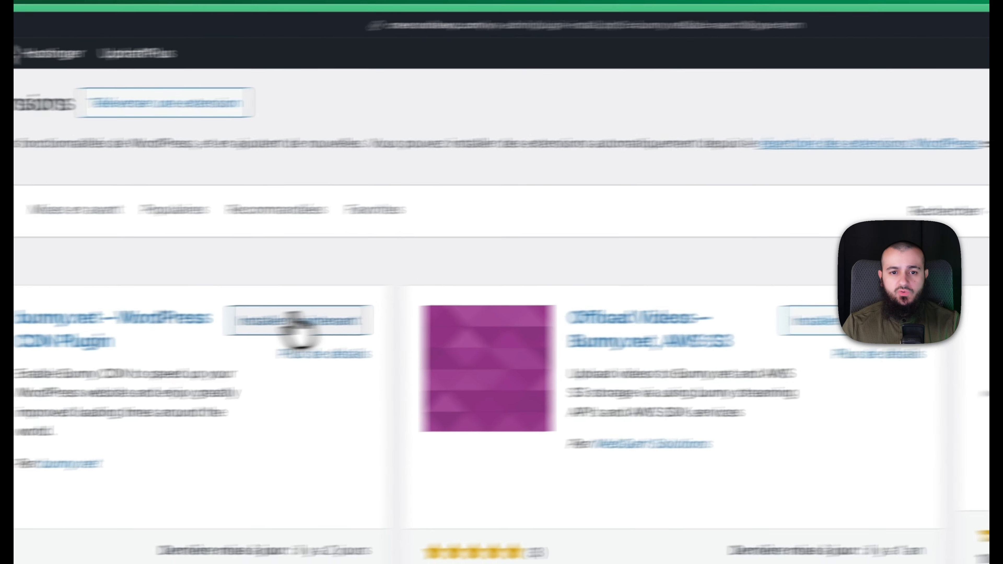
{"action": "left_click", "coordinate": [481, 303]}
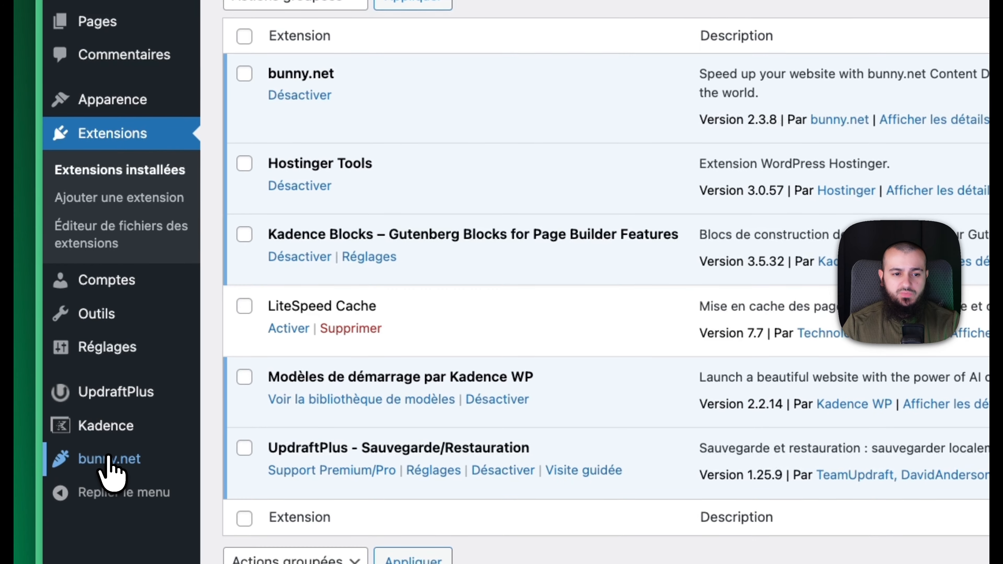
Authorize the bunny.net plugin for creerunsitewp.com with the existing bunny.net account and start the Integration Wizard.
{"action": "left_click", "coordinate": [107, 463]}
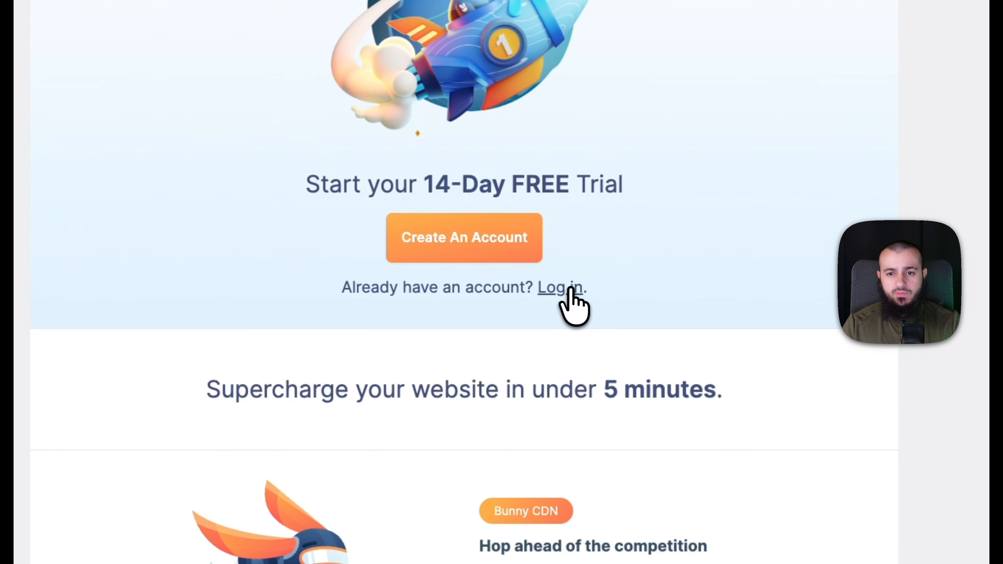
{"action": "left_click", "coordinate": [849, 332]}
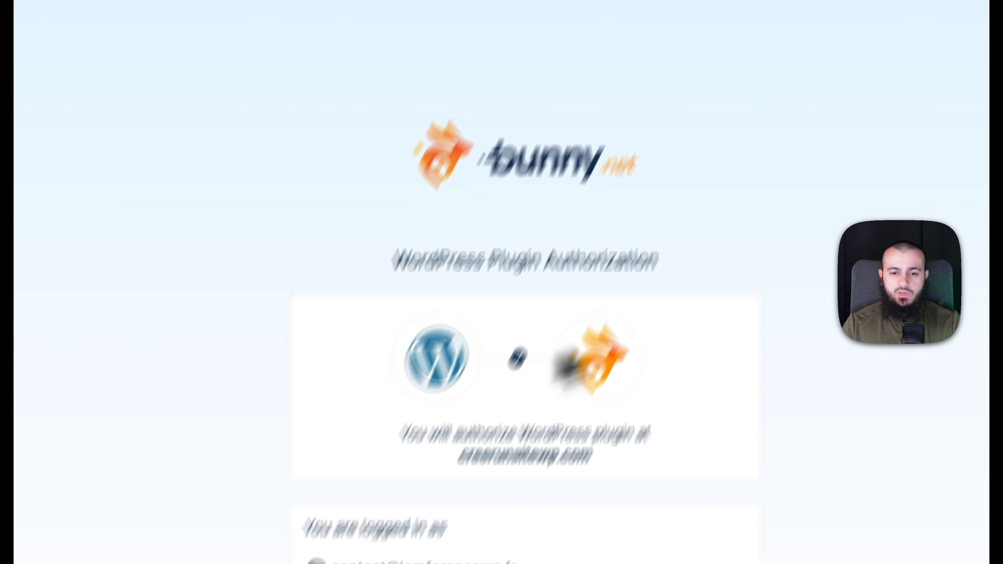
{"action": "left_click", "coordinate": [466, 421]}
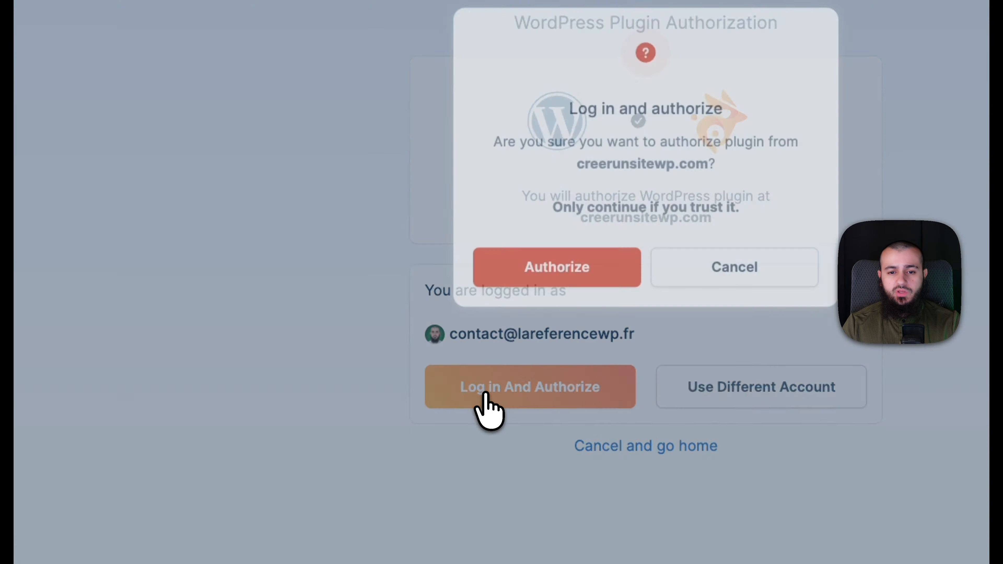
{"action": "left_click", "coordinate": [561, 296]}
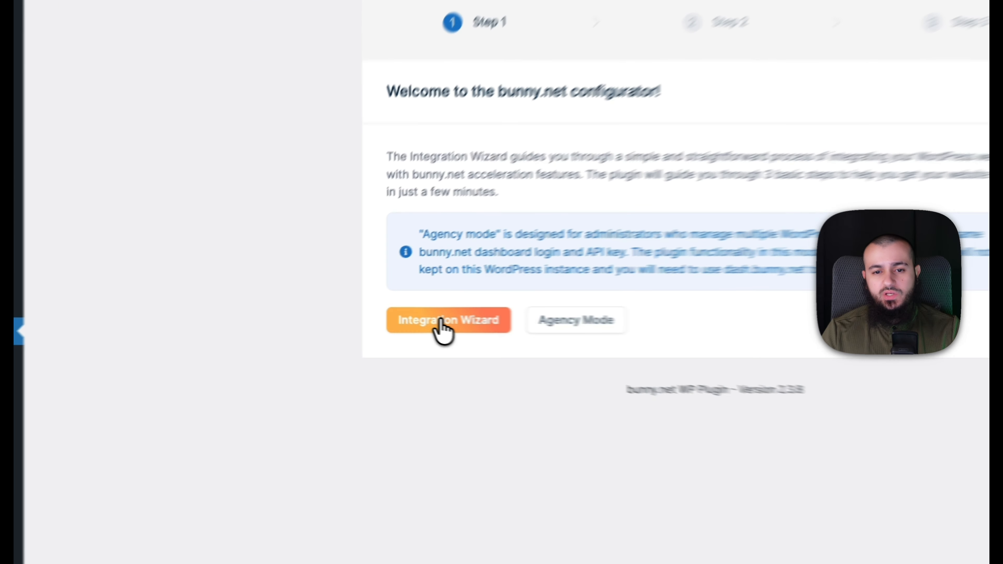
{"action": "left_click", "coordinate": [376, 315]}
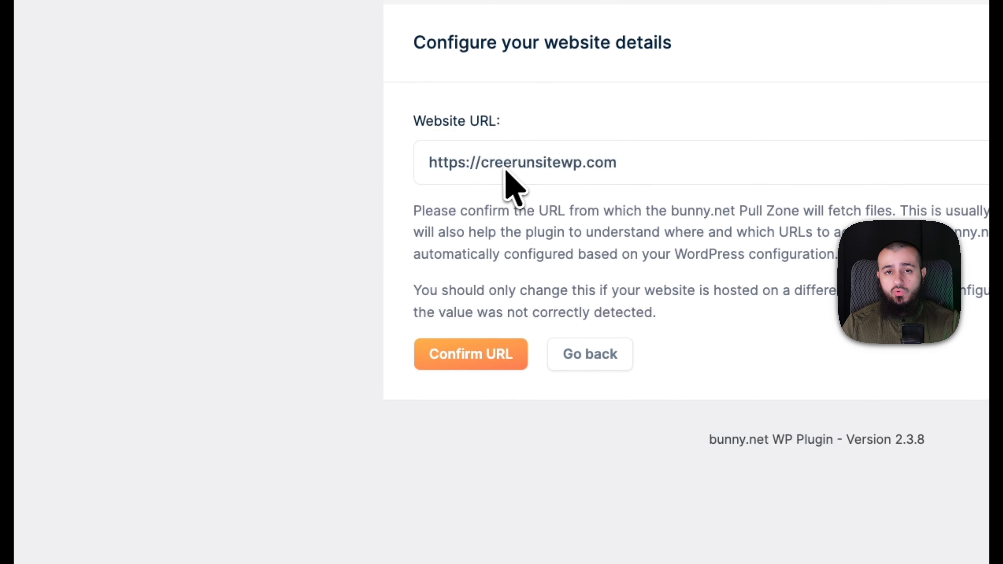
{"action": "left_click", "coordinate": [467, 348]}
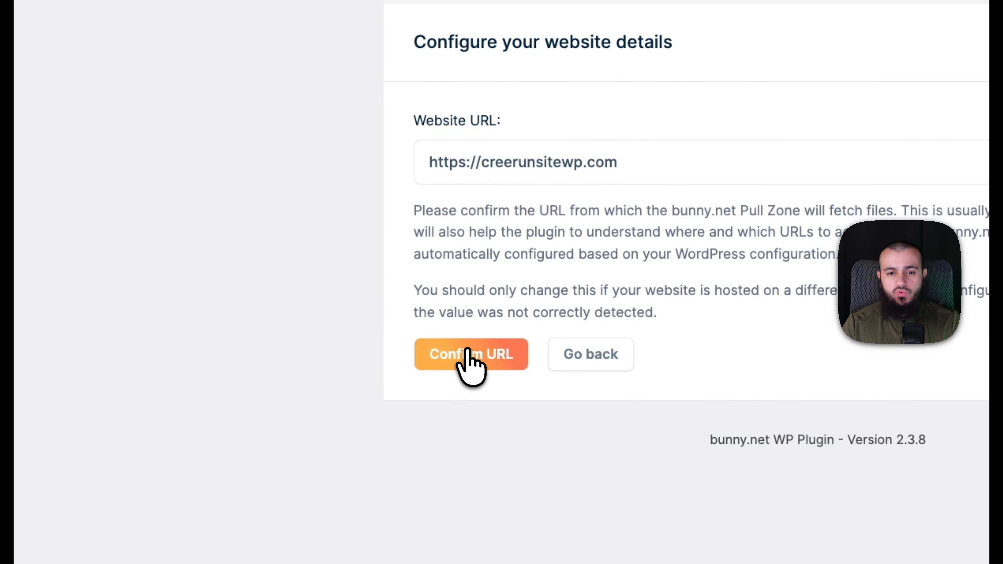
{"action": "scroll", "coordinate": [484, 141], "scroll_direction": "down", "scroll_amount": 3}
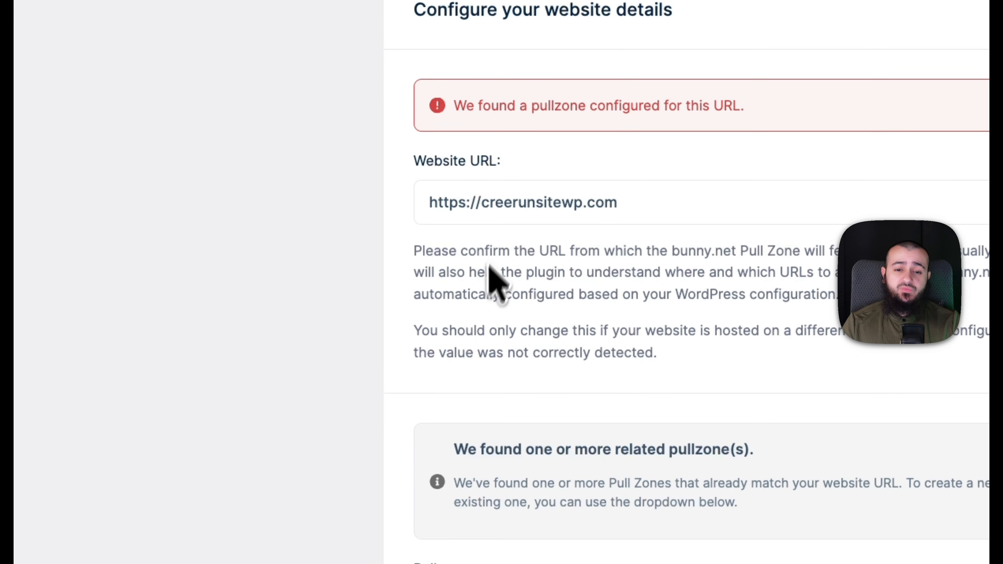
{"action": "left_click", "coordinate": [489, 180]}
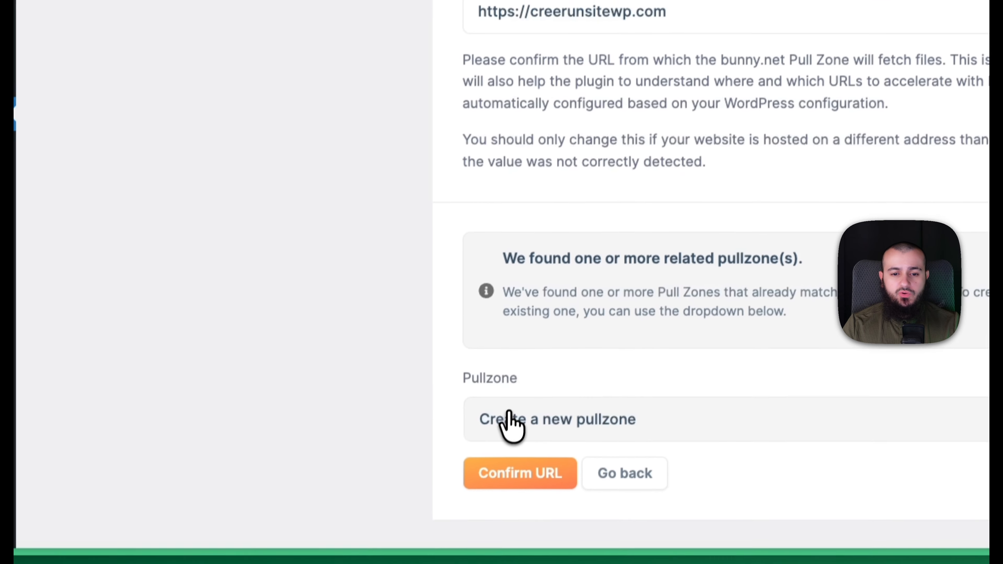
{"action": "left_click", "coordinate": [513, 421]}
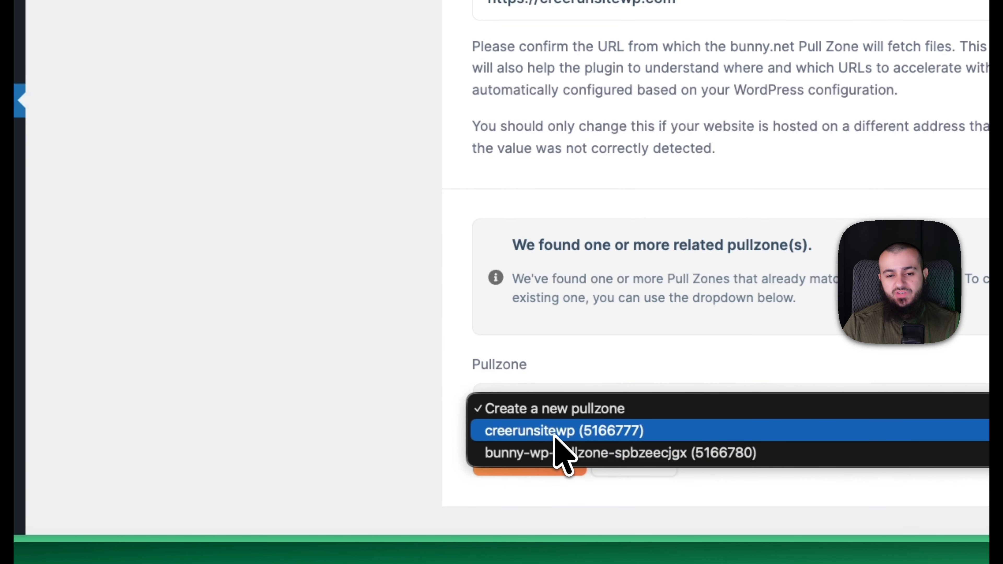
{"action": "left_click", "coordinate": [544, 432]}
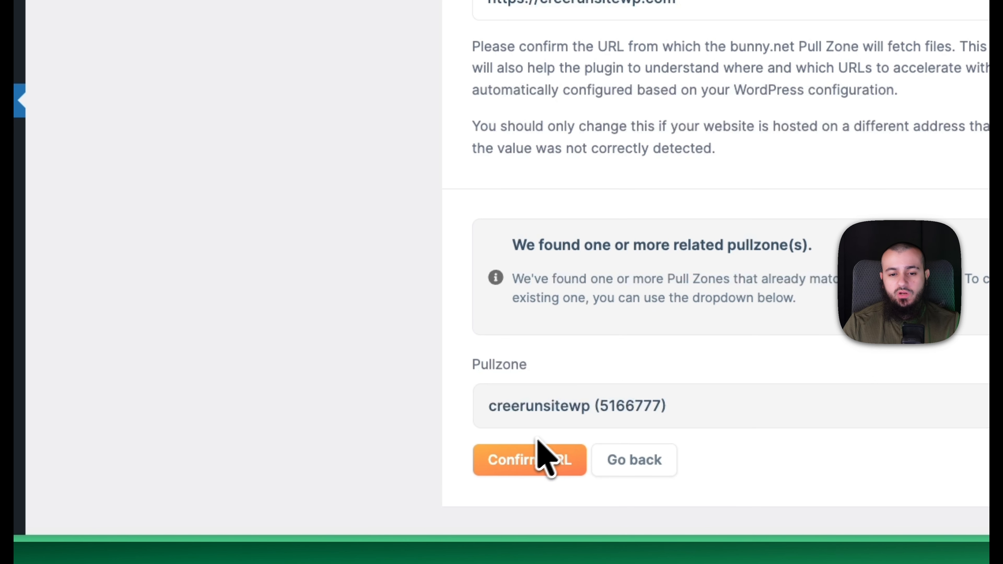
{"action": "left_click", "coordinate": [523, 463]}
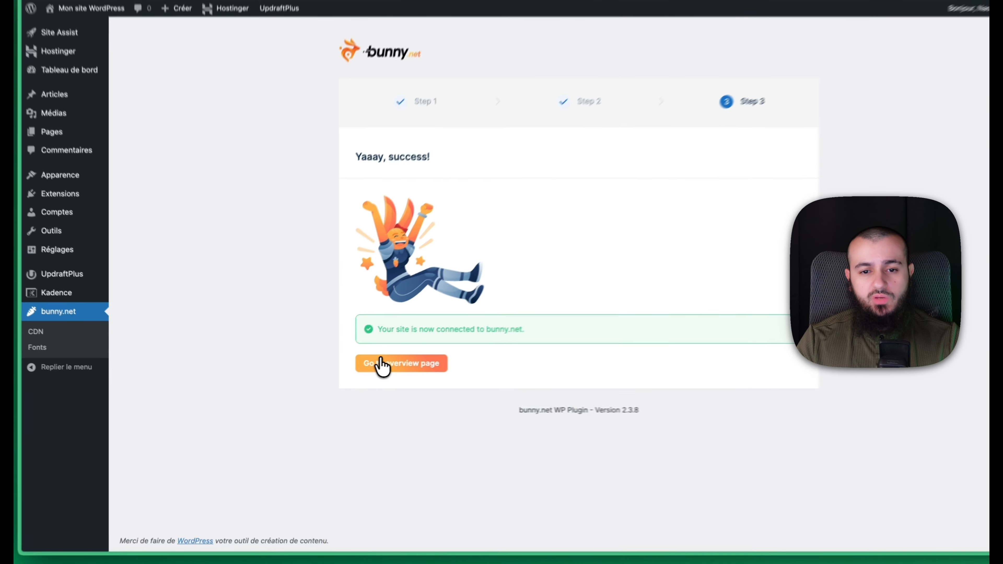
Finish the wizard by continuing to the plugin's CDN page, and save the Bunny CDN settings.
{"action": "left_click", "coordinate": [381, 364]}
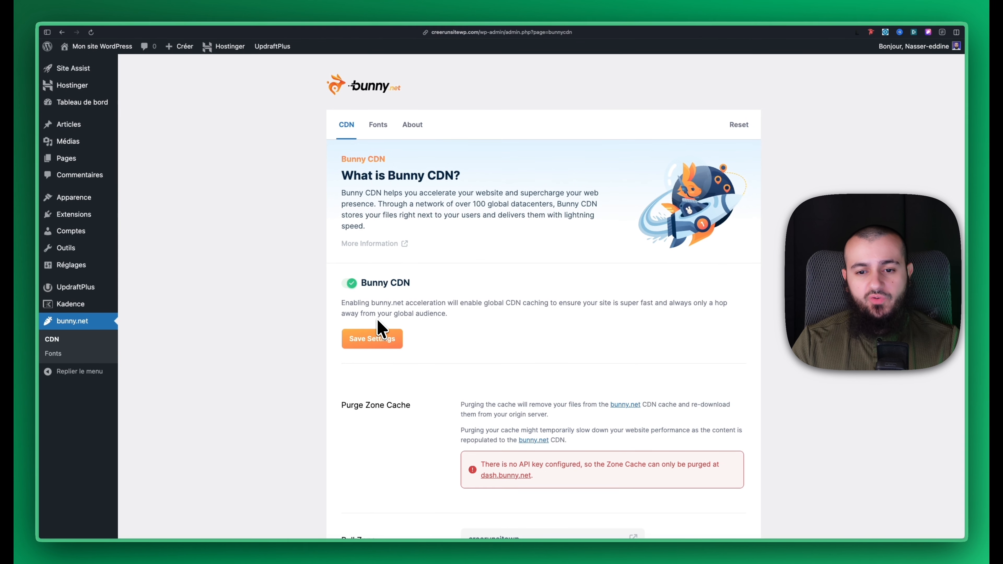
{"action": "scroll", "coordinate": [385, 285], "scroll_direction": "down", "scroll_amount": 2}
{"action": "left_click", "coordinate": [379, 265]}
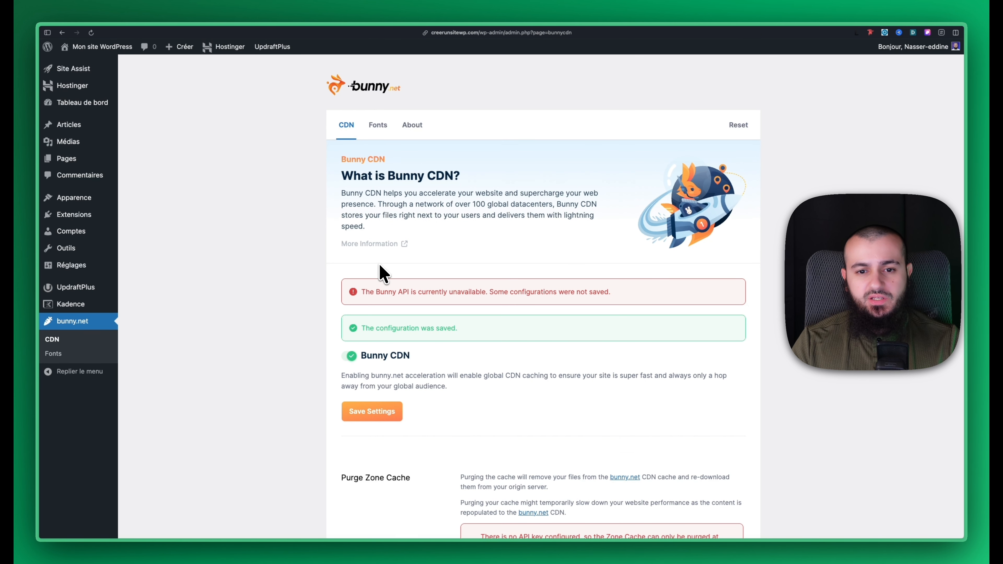
Get the API key from the bunny.net account settings, enter it in the plugin's API key field, and save the settings.
{"action": "scroll", "coordinate": [380, 273], "scroll_direction": "down", "scroll_amount": 10}
{"action": "left_click", "coordinate": [498, 367]}
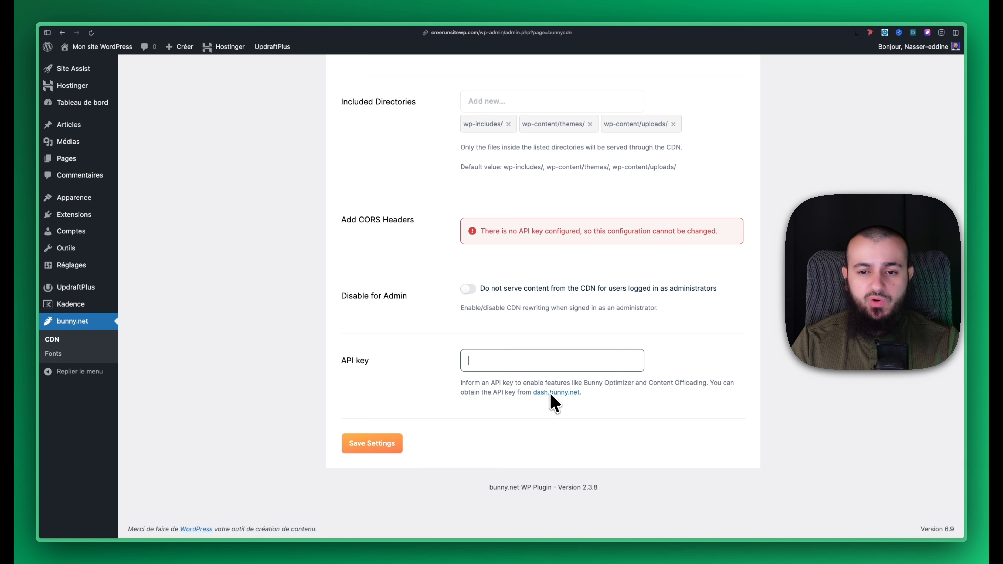
{"action": "left_click", "coordinate": [562, 393]}
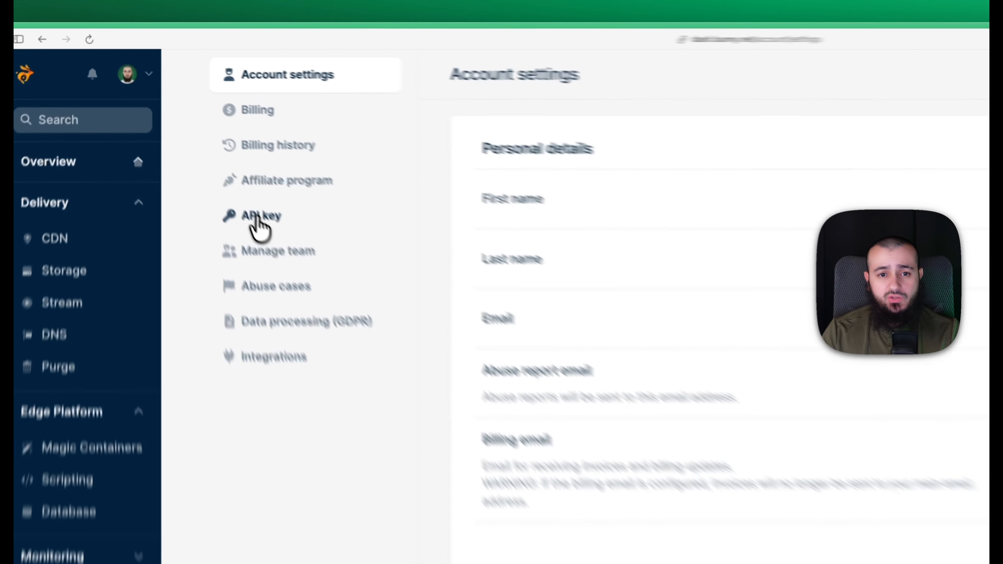
{"action": "left_click", "coordinate": [194, 146]}
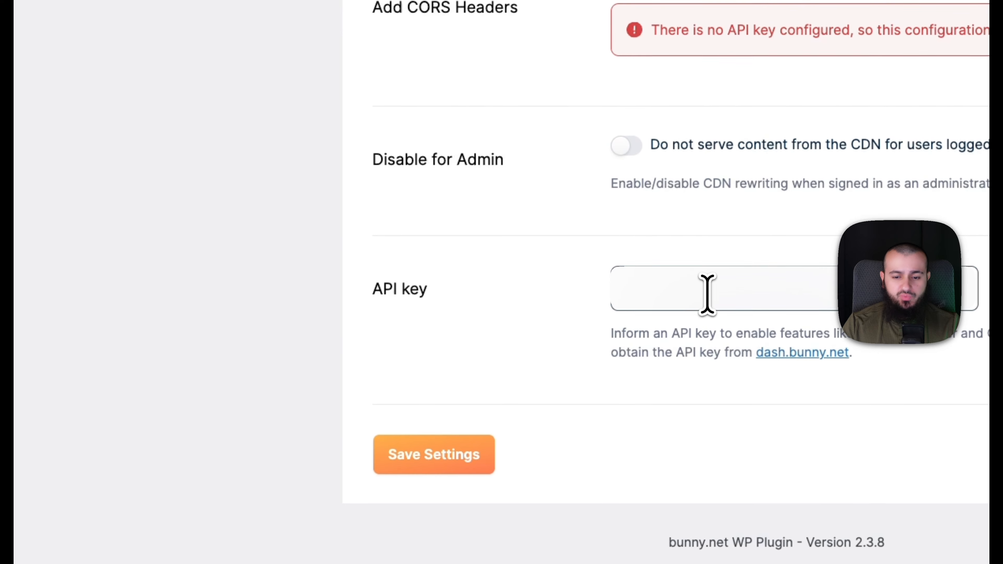
{"action": "left_click", "coordinate": [697, 328]}
{"action": "key", "text": "Return"}
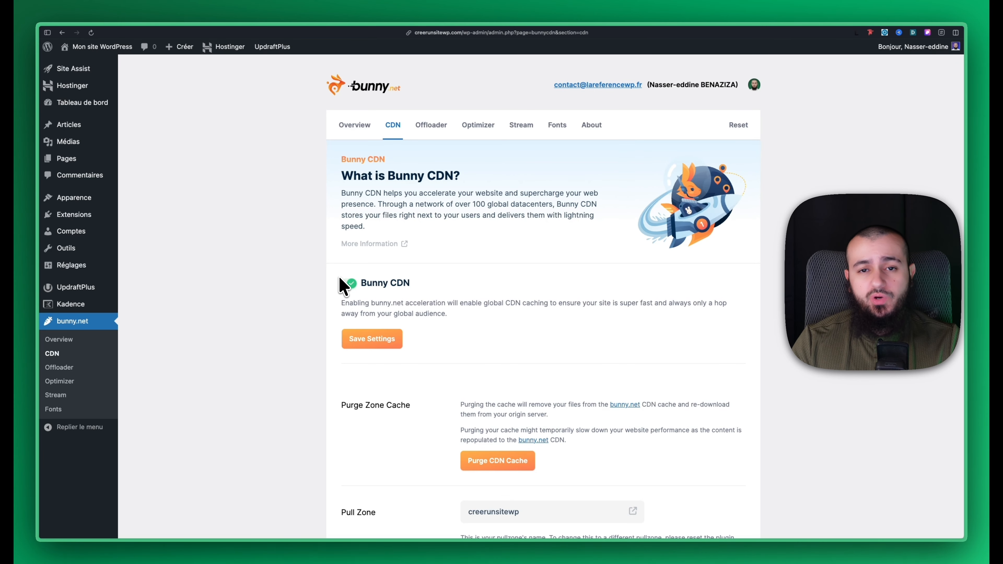
In the bunny.net dashboard, open the creerunsitewp pull zone and add the custom hostname cdn.creerunsitewp.com.
{"action": "scroll", "coordinate": [336, 283], "scroll_direction": "down", "scroll_amount": 5}
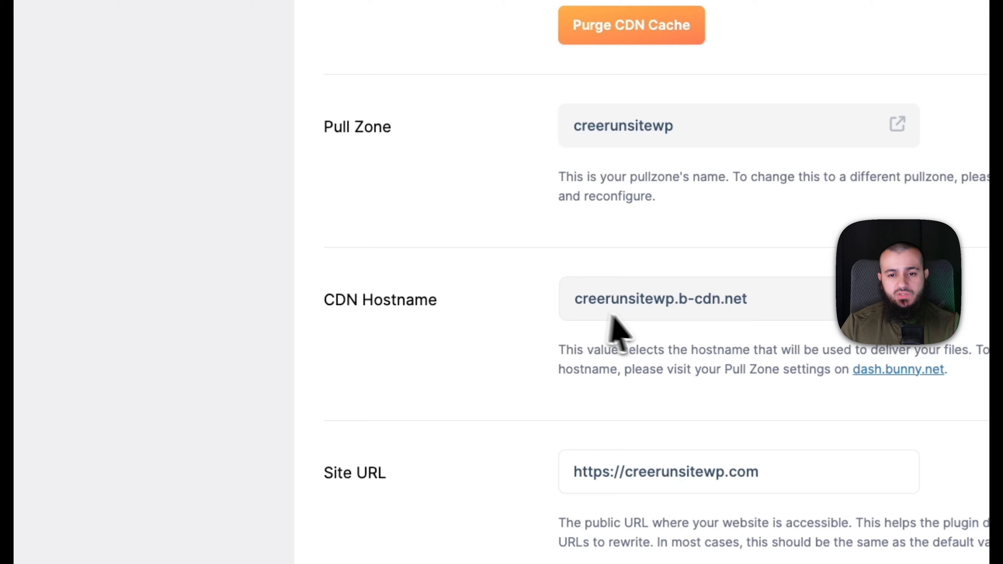
{"action": "left_click_drag", "start_coordinate": [323, 304], "coordinate": [446, 305]}
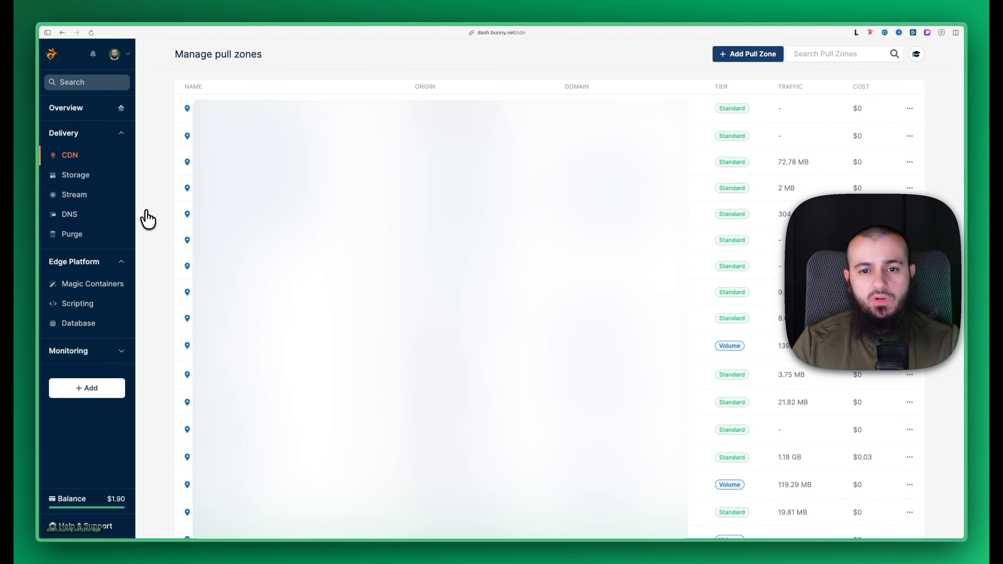
{"action": "left_click", "coordinate": [220, 249]}
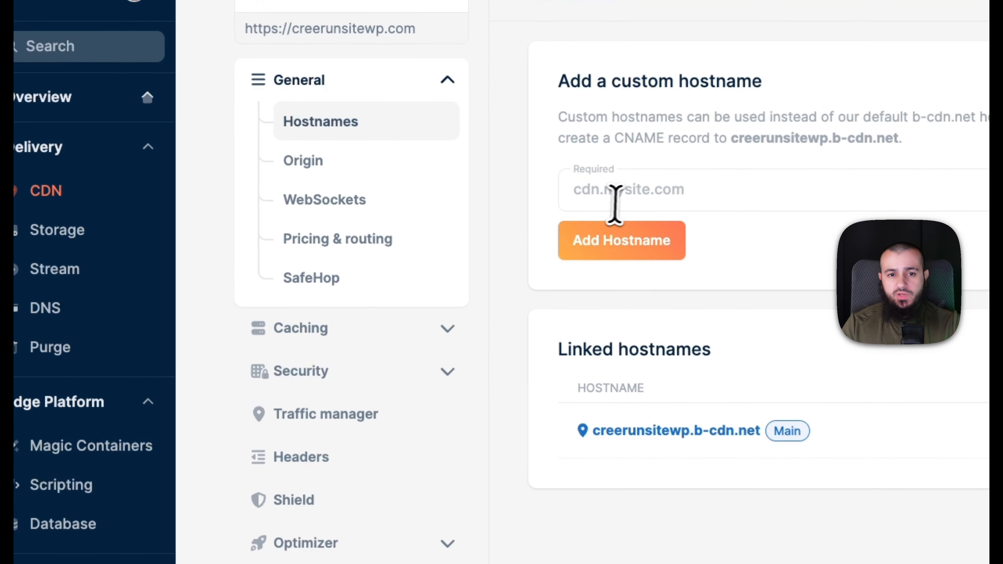
{"action": "left_click", "coordinate": [621, 198]}
{"action": "type", "text": "cdn"}
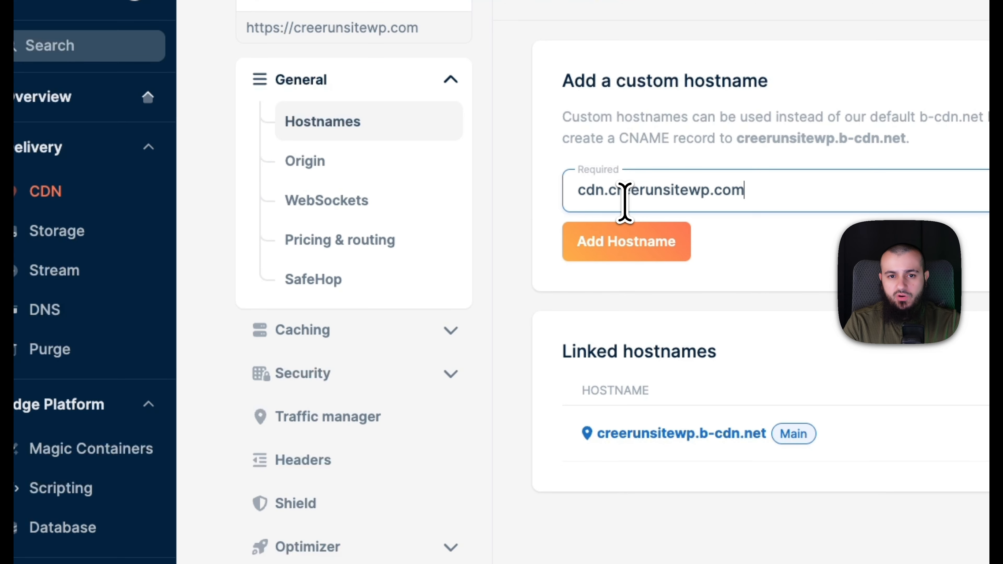
{"action": "type", "text": ".creerunsitewp.com"}
{"action": "left_click", "coordinate": [633, 247]}
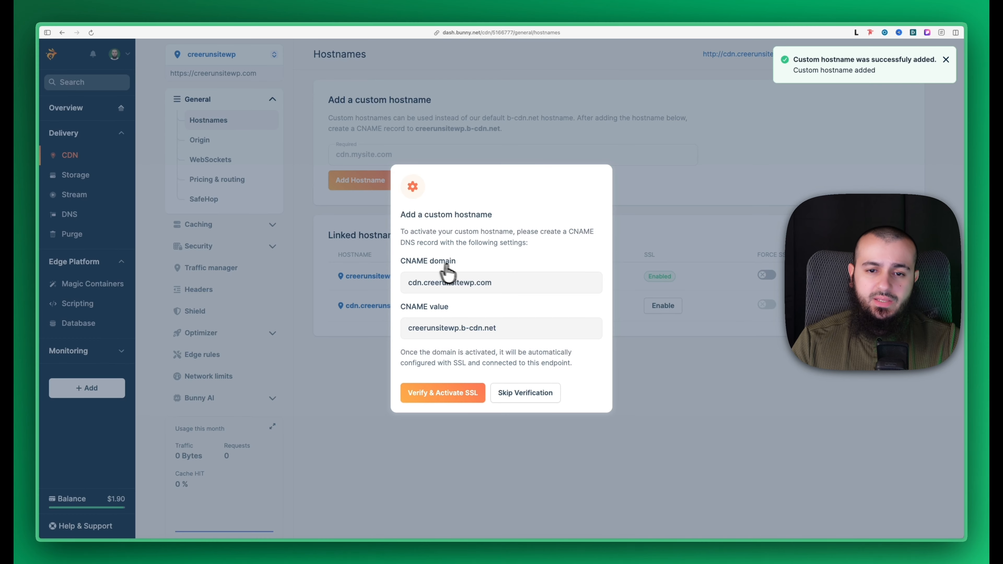
Copy the CNAME value for the custom hostname and, in Cloudflare's DNS management for creerunsitewp.com, start a CNAME record named cdn.
{"action": "triple_click", "coordinate": [428, 328]}
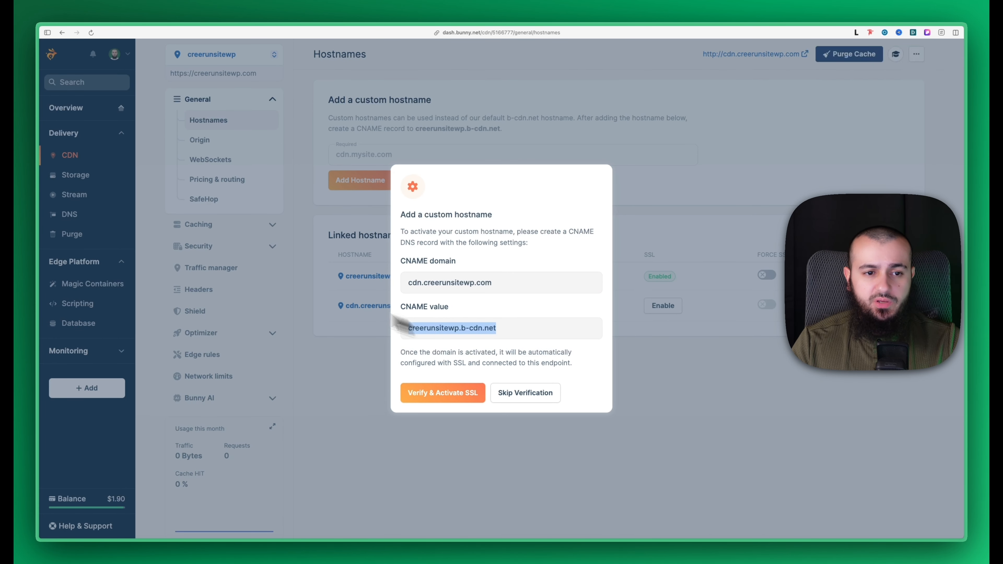
{"action": "key", "text": "ctrl+Tab"}
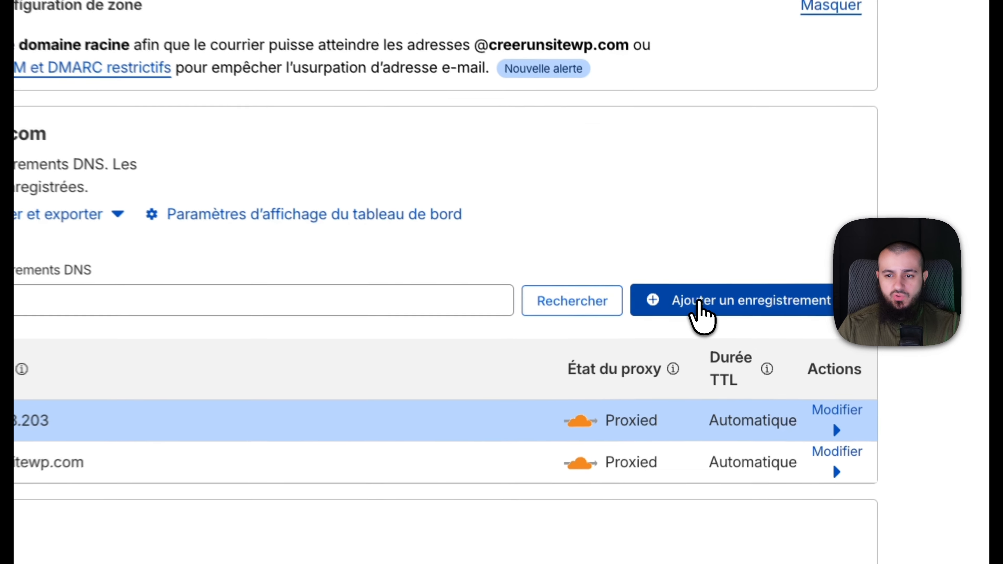
{"action": "left_click", "coordinate": [734, 320]}
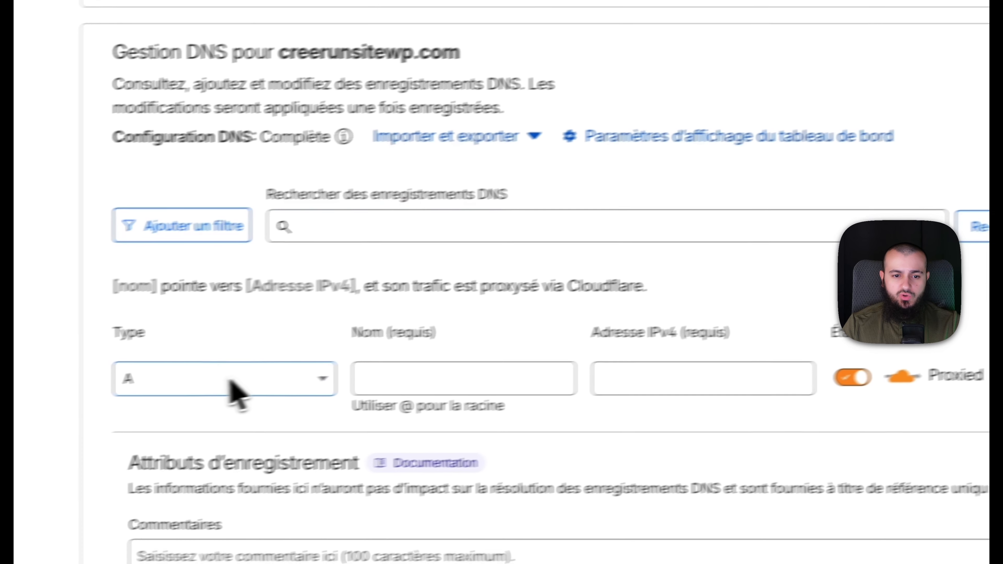
{"action": "left_click", "coordinate": [233, 385]}
{"action": "type", "text": "cn"}
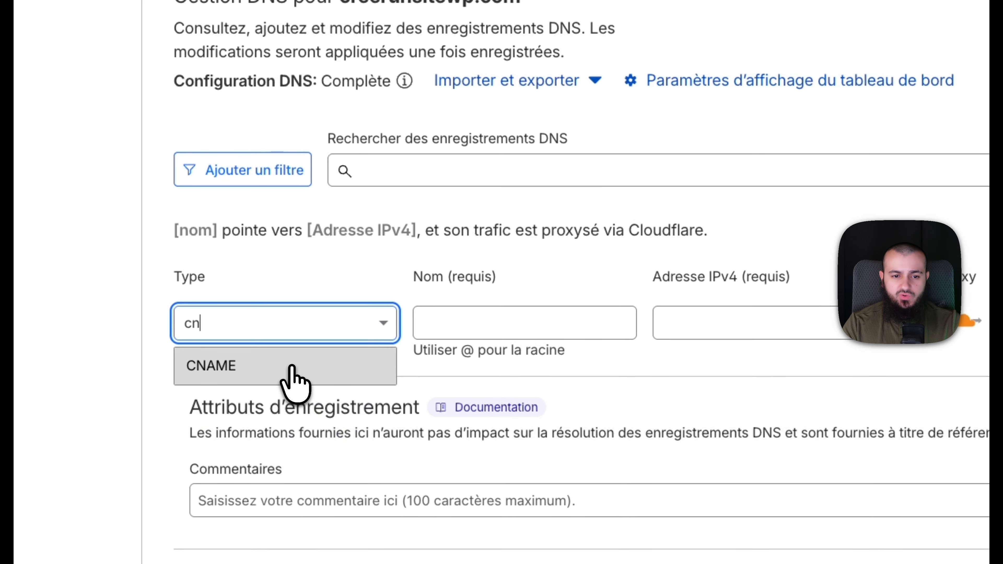
{"action": "left_click", "coordinate": [253, 373]}
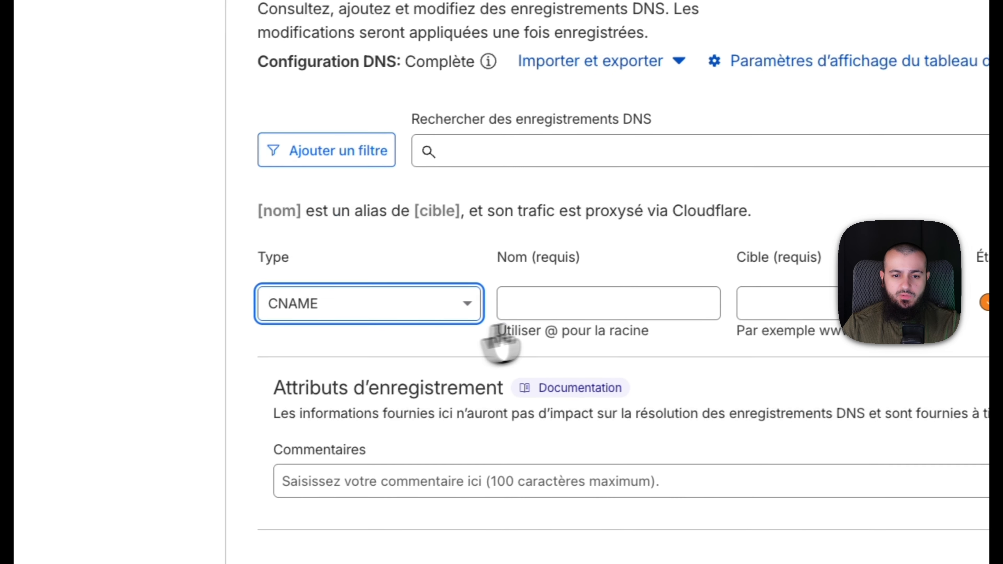
{"action": "left_click", "coordinate": [564, 306]}
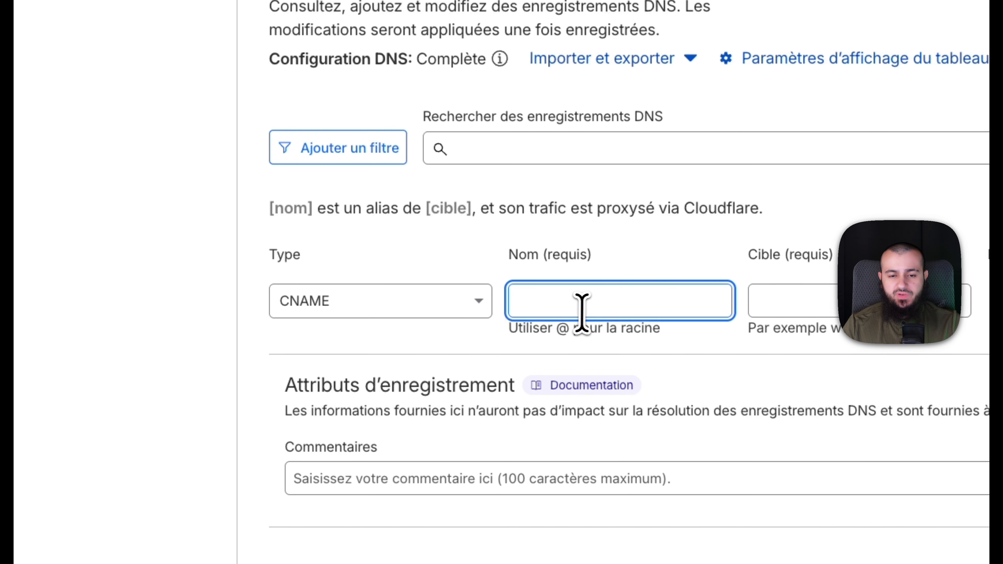
{"action": "type", "text": "cdn"}
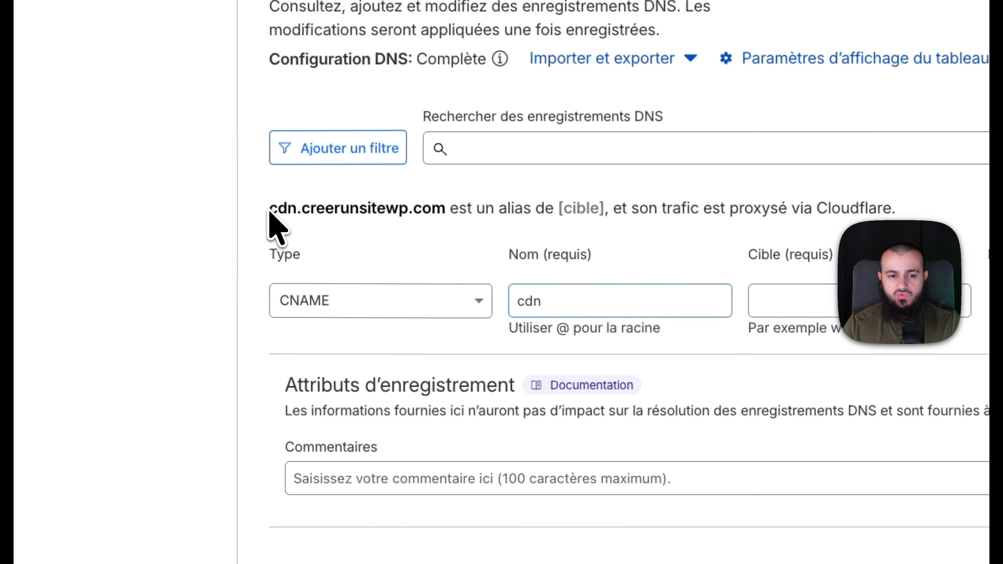
{"action": "left_click_drag", "start_coordinate": [270, 208], "coordinate": [446, 212]}
Set the CNAME record's target to creerunsitewp.b-cdn.net, switch its proxy status to DNS only, and save the record.
{"action": "left_click", "coordinate": [774, 302]}
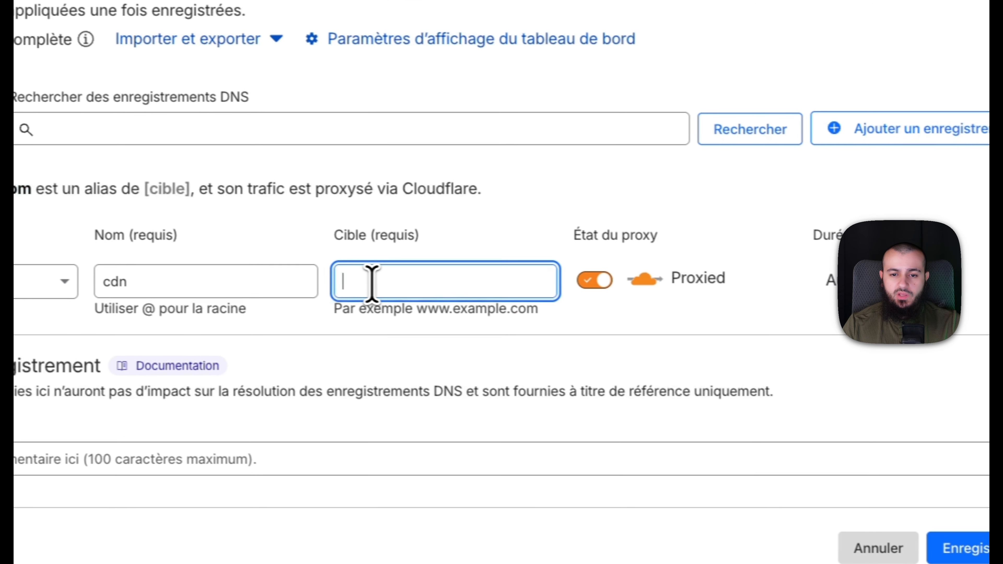
{"action": "key", "text": "ctrl+v"}
{"action": "left_click", "coordinate": [558, 282]}
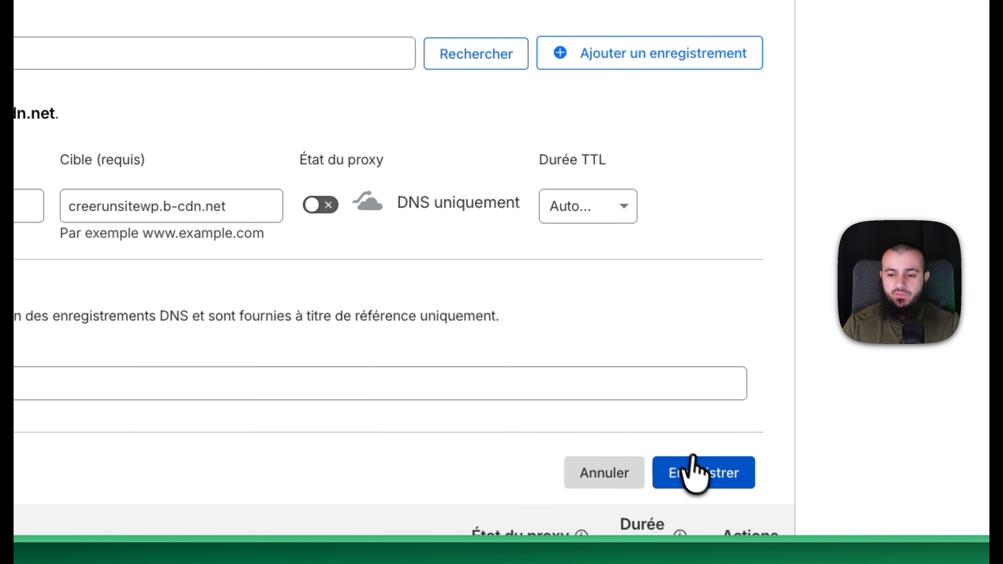
{"action": "left_click", "coordinate": [695, 472]}
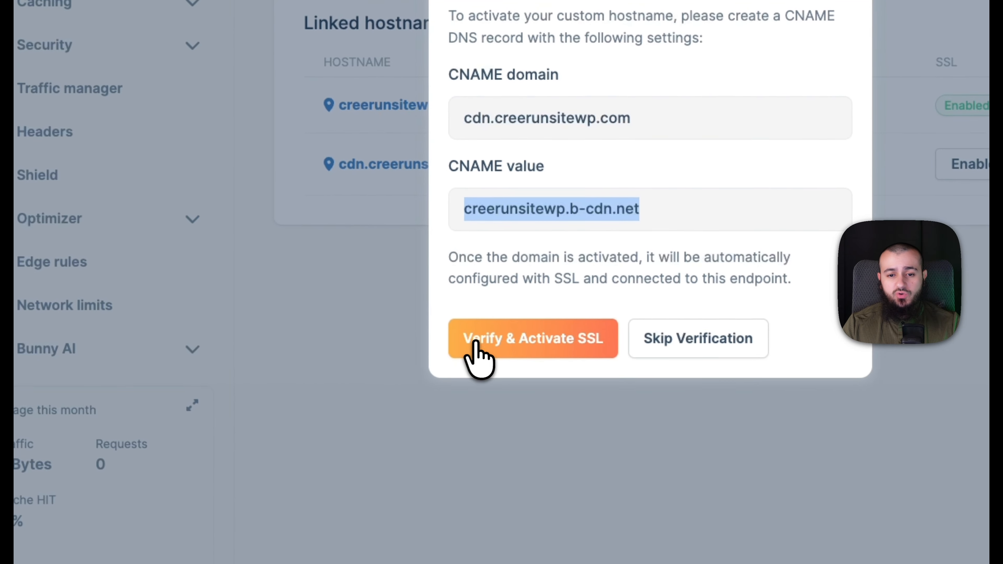
Back in bunny.net, verify the custom hostname and activate its SSL, and force SSL on both linked hostnames.
{"action": "left_click", "coordinate": [511, 352]}
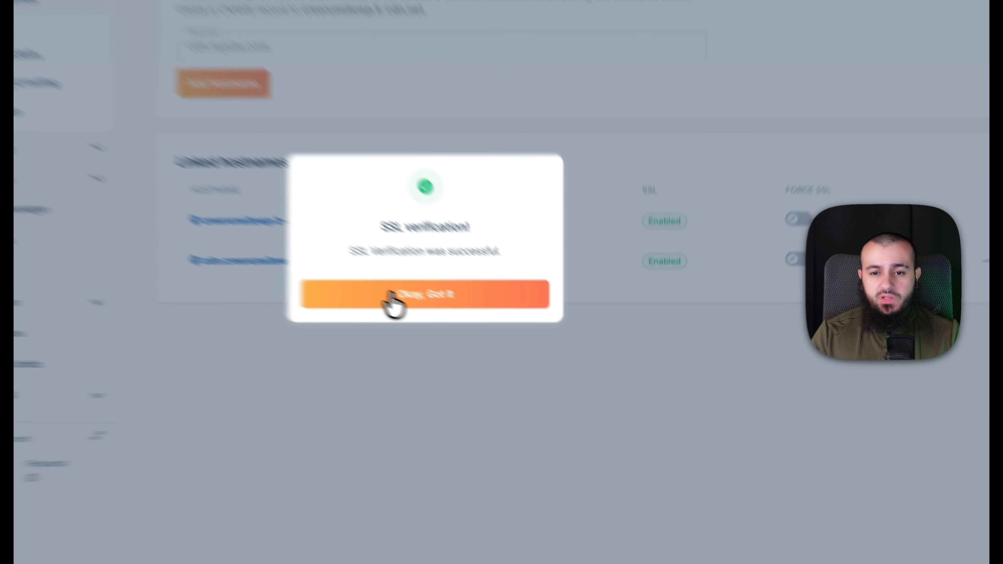
{"action": "left_click", "coordinate": [477, 330]}
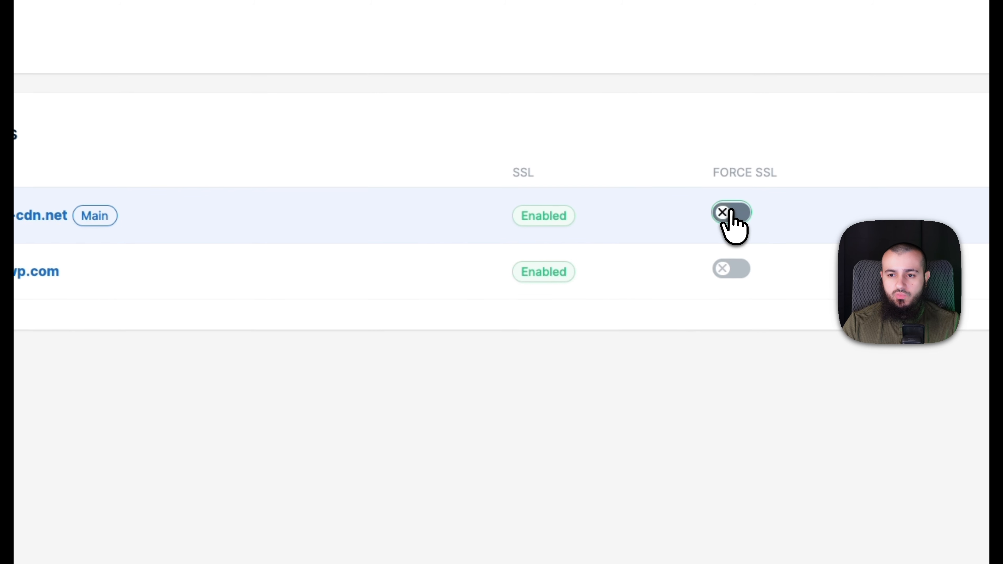
{"action": "left_click", "coordinate": [750, 202]}
{"action": "left_click", "coordinate": [728, 273]}
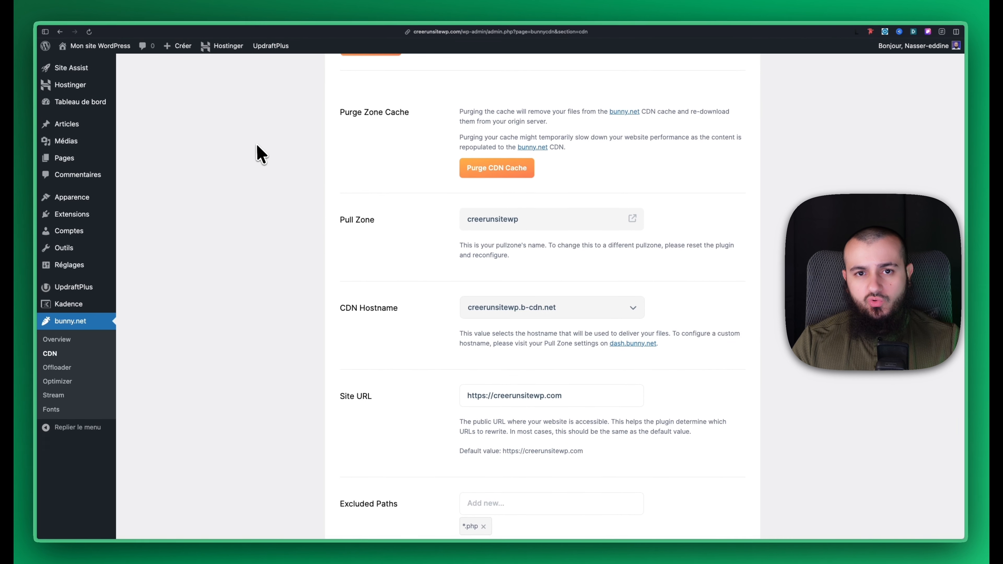
Reload the WordPress bunny.net plugin's CDN settings, choose cdn.creerunsitewp.com as the CDN hostname, and save the settings.
{"action": "left_click", "coordinate": [89, 32]}
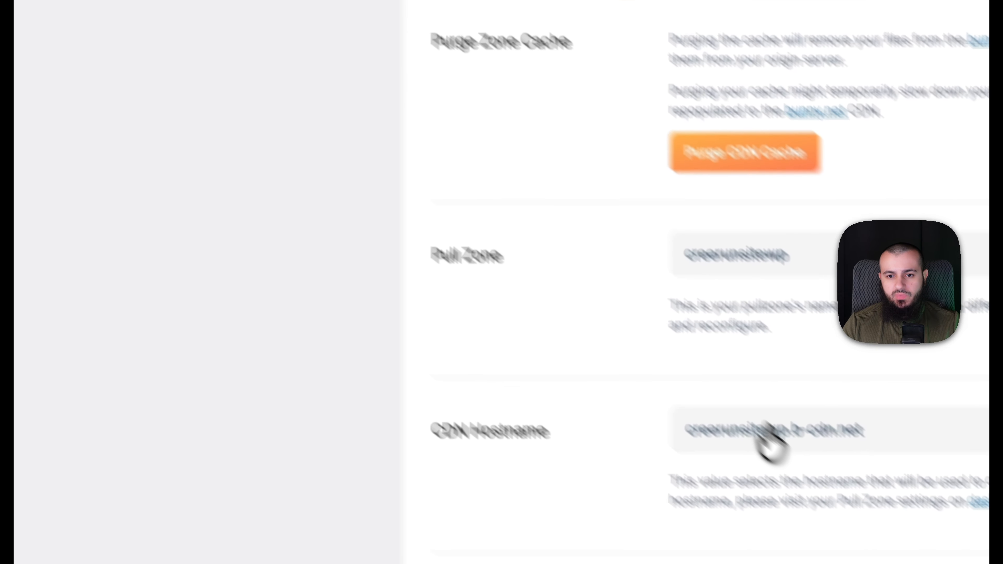
{"action": "left_click", "coordinate": [768, 444]}
{"action": "left_click", "coordinate": [608, 371]}
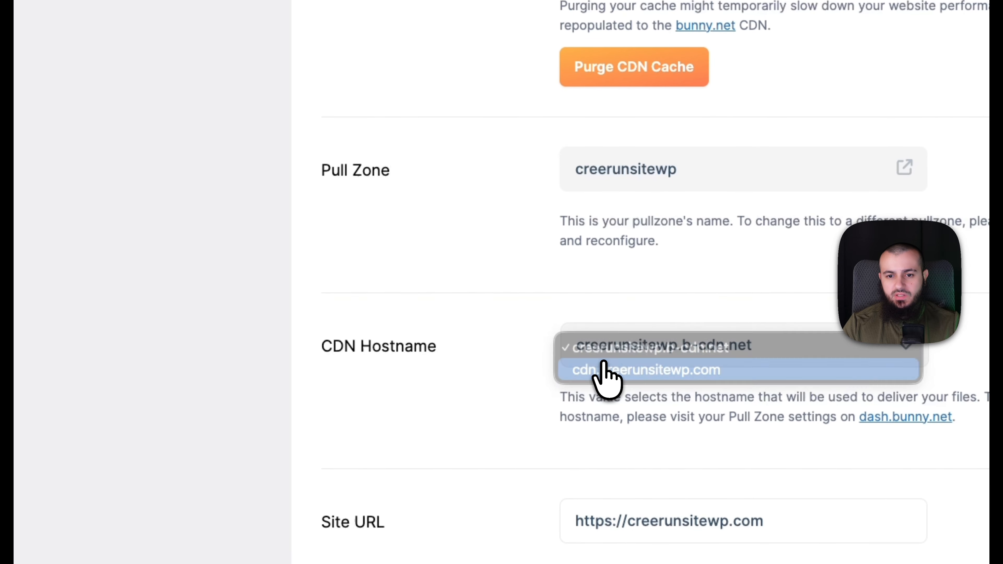
{"action": "scroll", "coordinate": [520, 347], "scroll_direction": "down", "scroll_amount": 5}
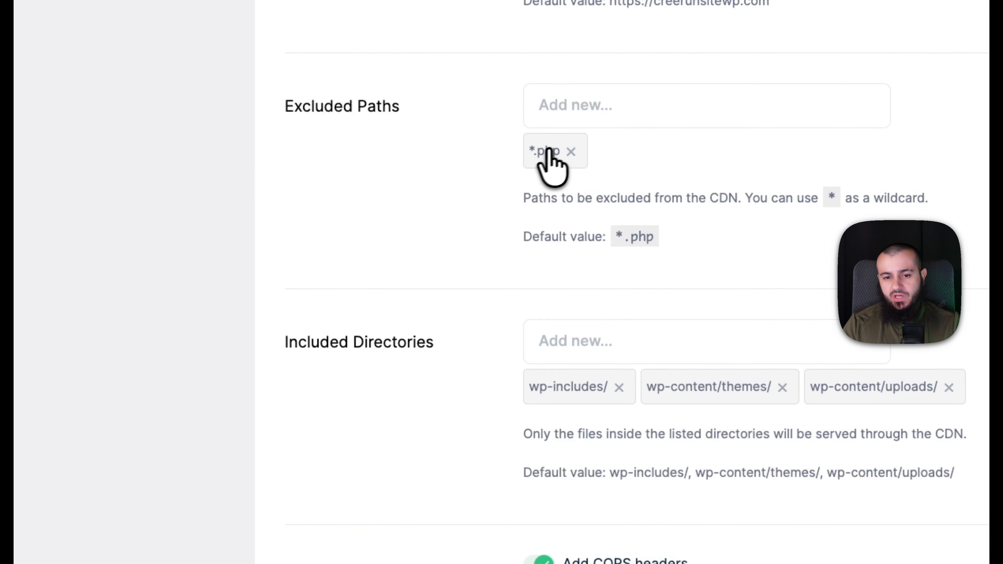
{"action": "scroll", "coordinate": [429, 222], "scroll_direction": "down", "scroll_amount": 5}
{"action": "scroll", "coordinate": [429, 221], "scroll_direction": "down", "scroll_amount": 3}
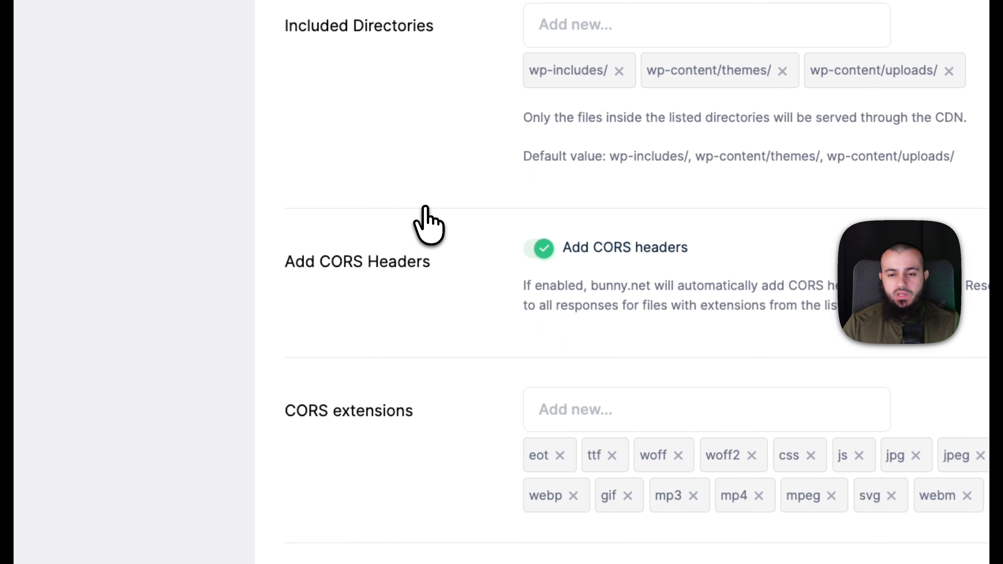
{"action": "scroll", "coordinate": [429, 225], "scroll_direction": "down", "scroll_amount": 7}
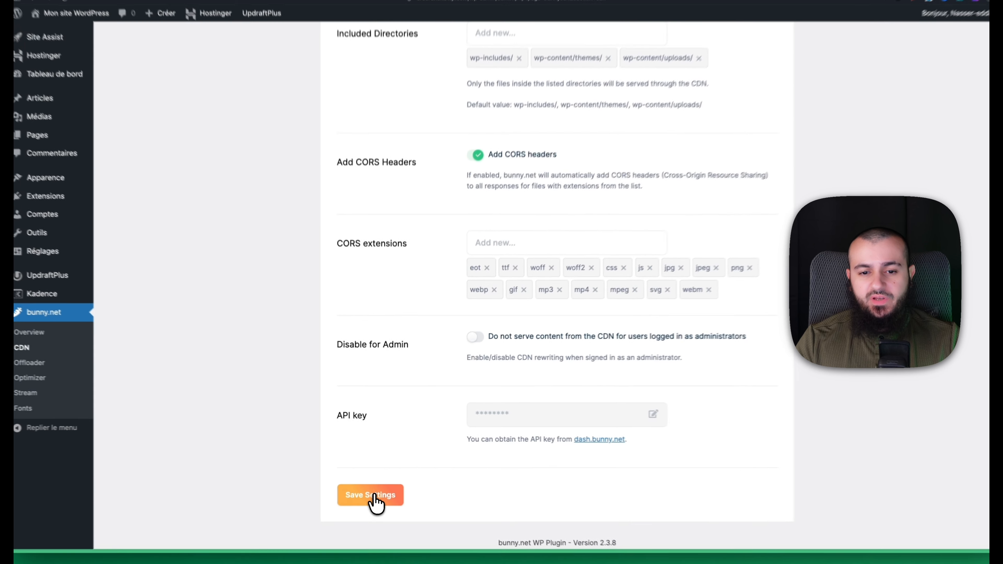
{"action": "left_click", "coordinate": [347, 558]}
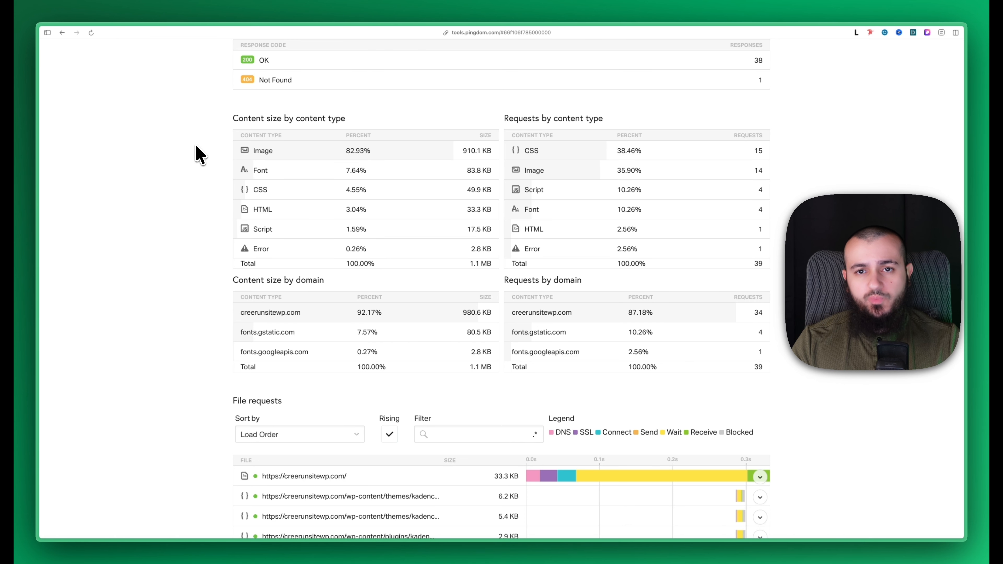
{"action": "scroll", "coordinate": [197, 152], "scroll_direction": "up", "scroll_amount": 15}
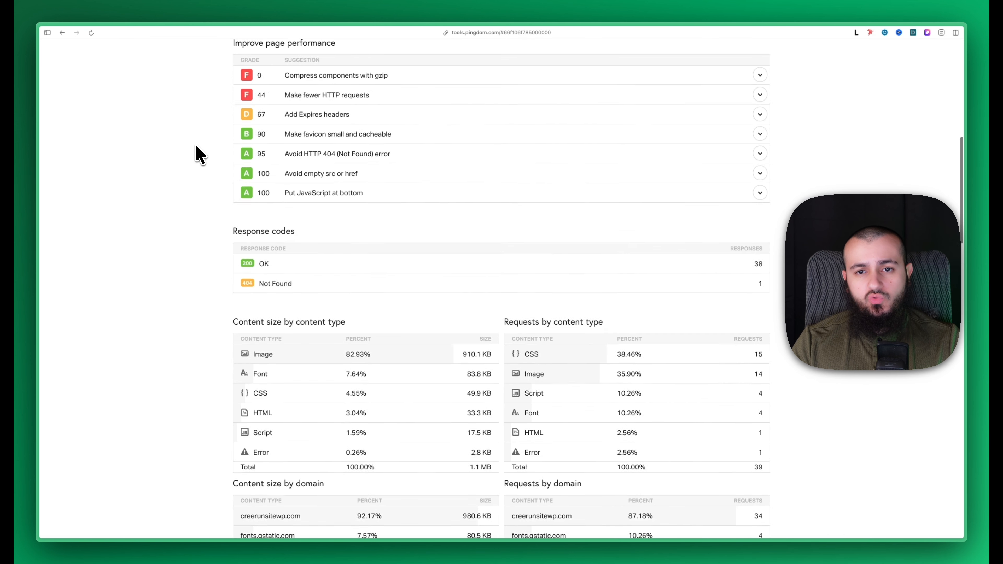
{"action": "left_click", "coordinate": [697, 199]}
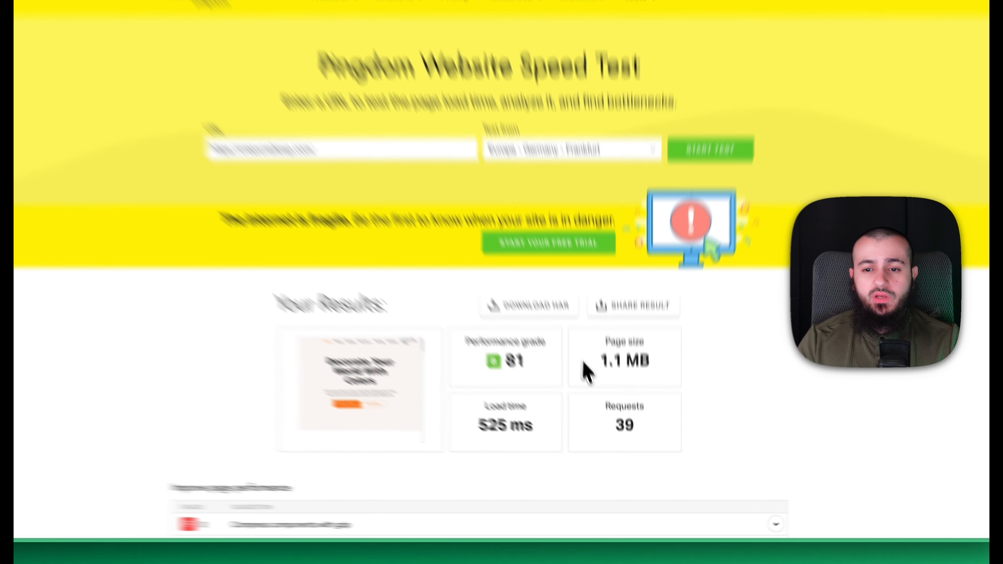
{"action": "left_click_drag", "start_coordinate": [605, 384], "coordinate": [648, 382]}
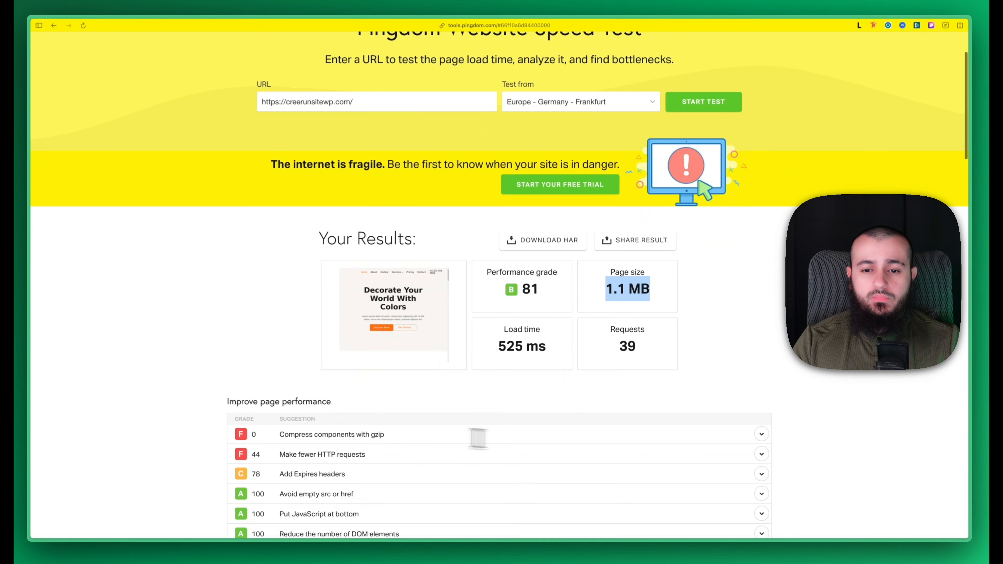
{"action": "scroll", "coordinate": [280, 428], "scroll_direction": "down", "scroll_amount": 8}
{"action": "scroll", "coordinate": [280, 428], "scroll_direction": "down", "scroll_amount": 5}
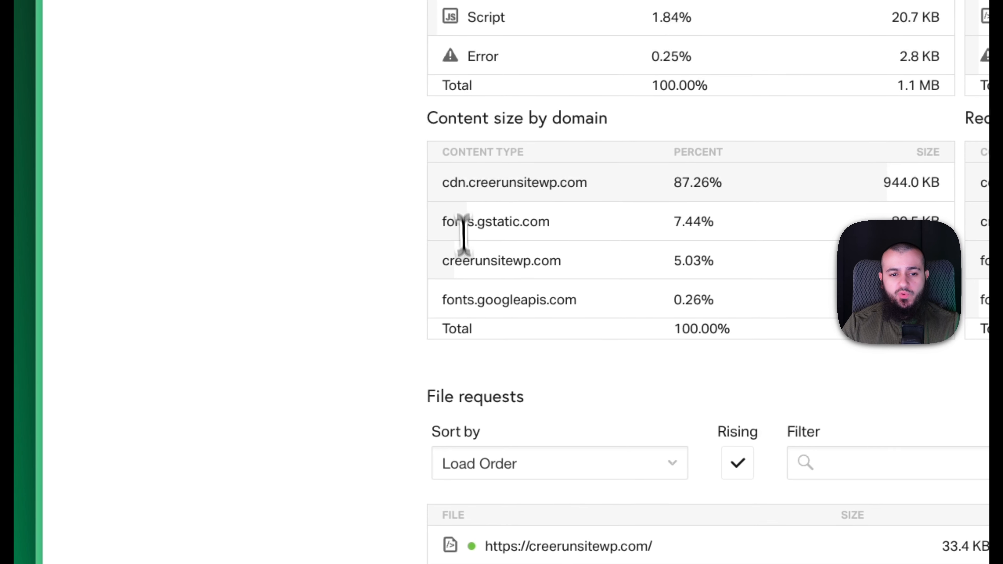
{"action": "left_click_drag", "start_coordinate": [443, 182], "coordinate": [601, 183]}
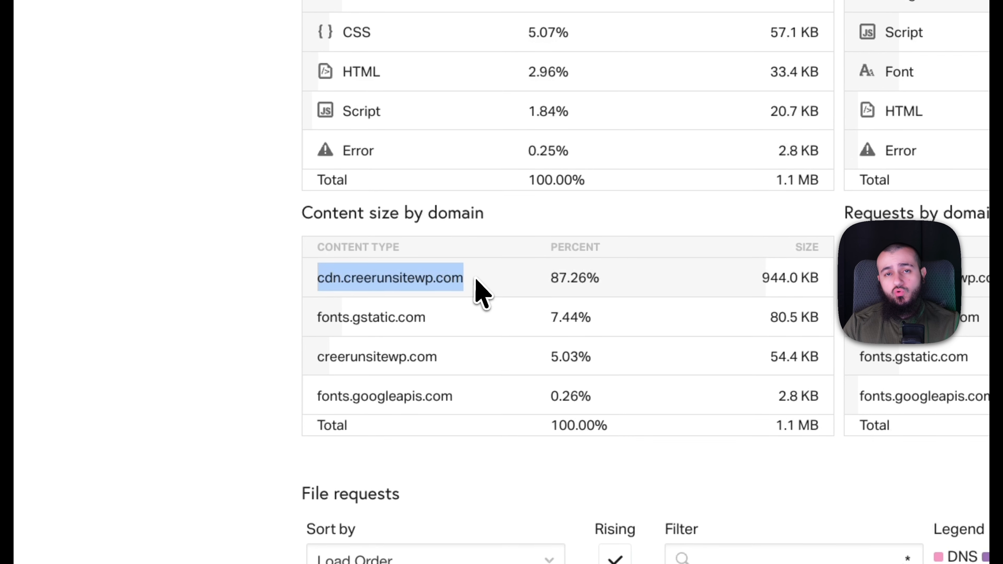
{"action": "left_click_drag", "start_coordinate": [550, 284], "coordinate": [612, 295]}
{"action": "left_click", "coordinate": [285, 309]}
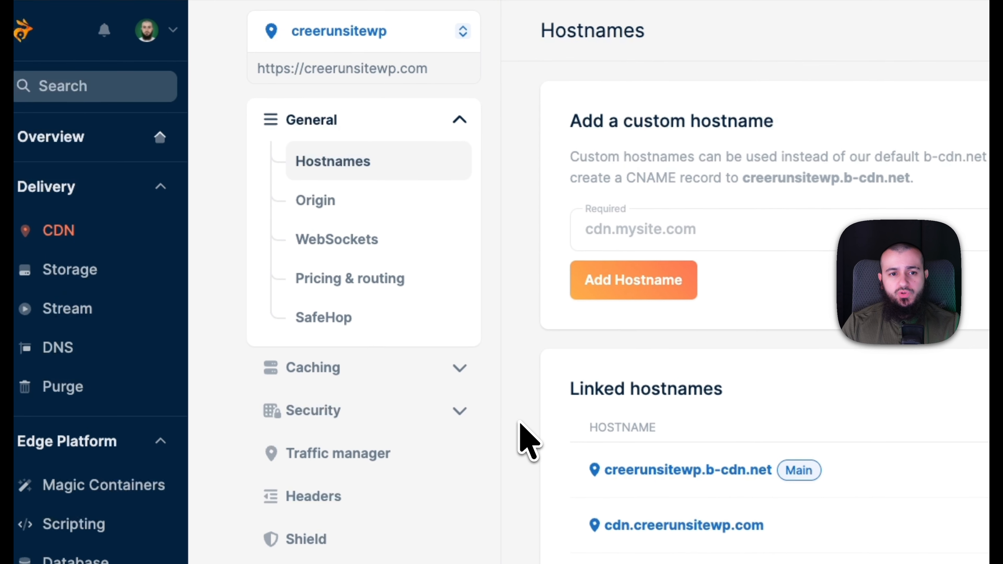
In the creerunsitewp pull zone's security settings on bunny.net, add *.creerunsitewp.com as an allowed referrer.
{"action": "scroll", "coordinate": [407, 243], "scroll_direction": "down", "scroll_amount": 1}
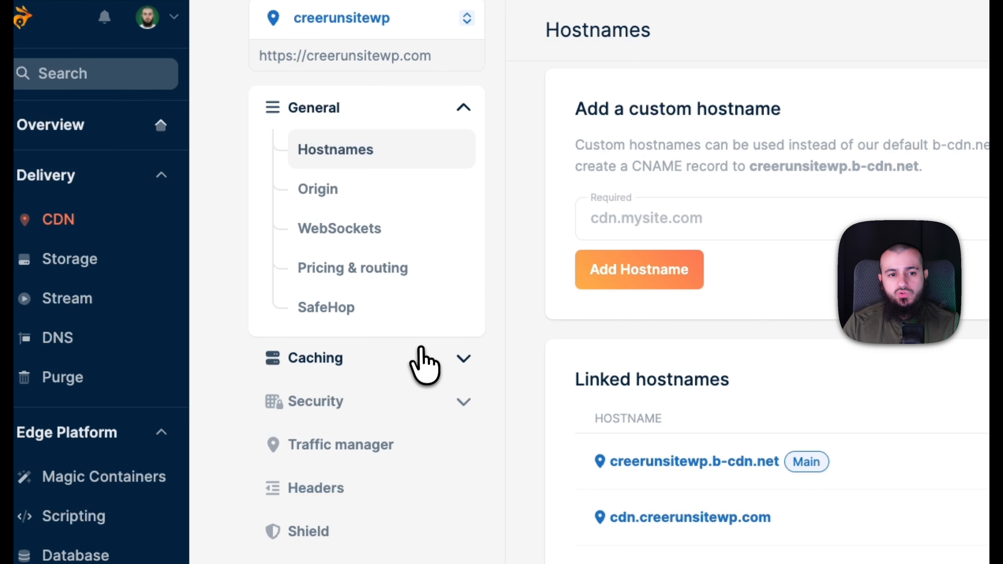
{"action": "left_click", "coordinate": [413, 356]}
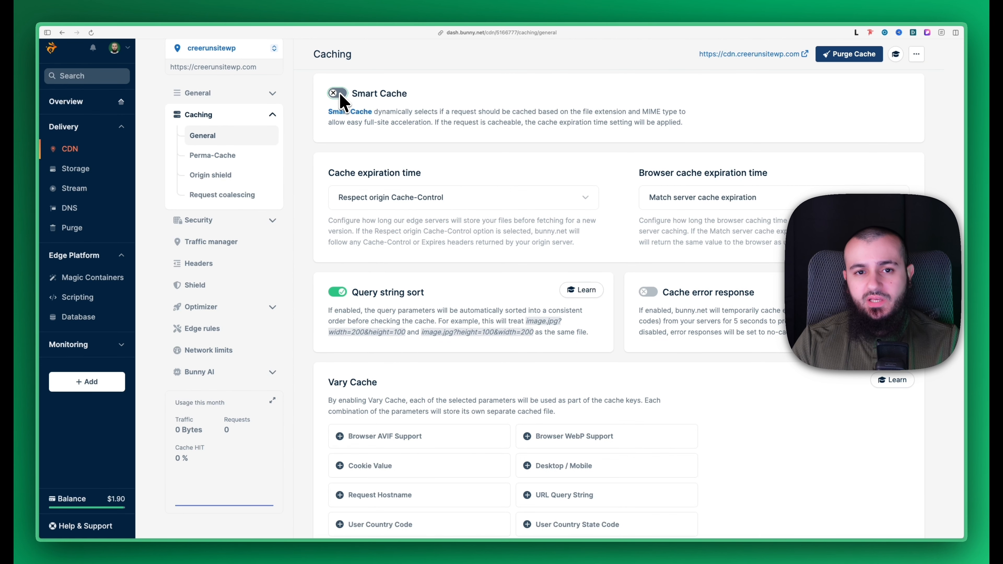
{"action": "left_click", "coordinate": [272, 220]}
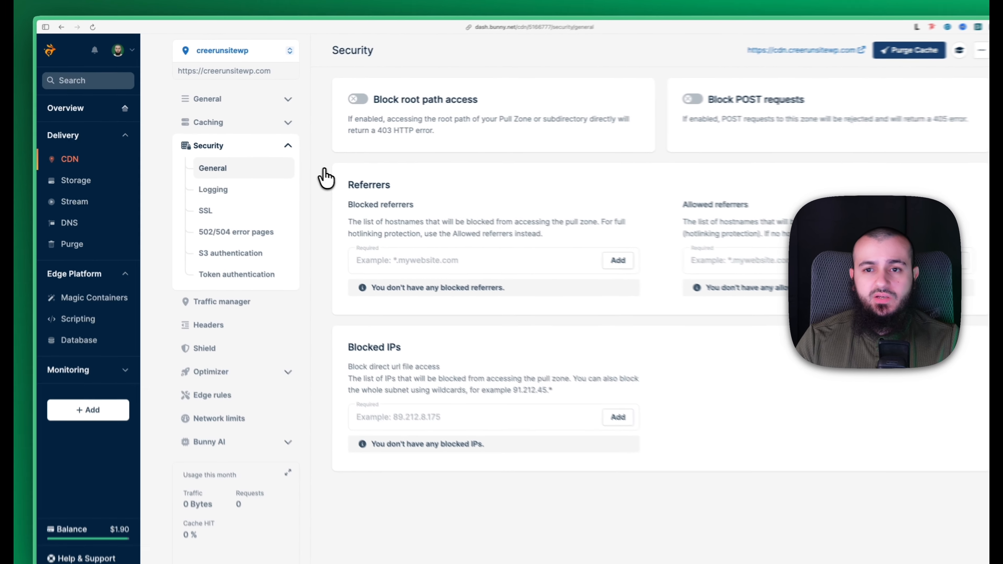
{"action": "left_click_drag", "start_coordinate": [683, 205], "coordinate": [751, 211]}
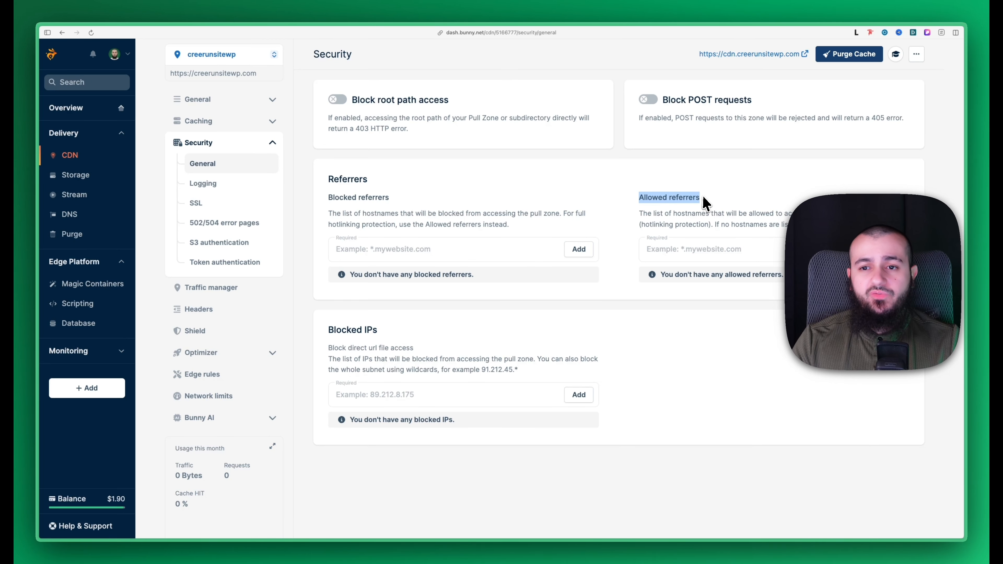
{"action": "left_click", "coordinate": [684, 240]}
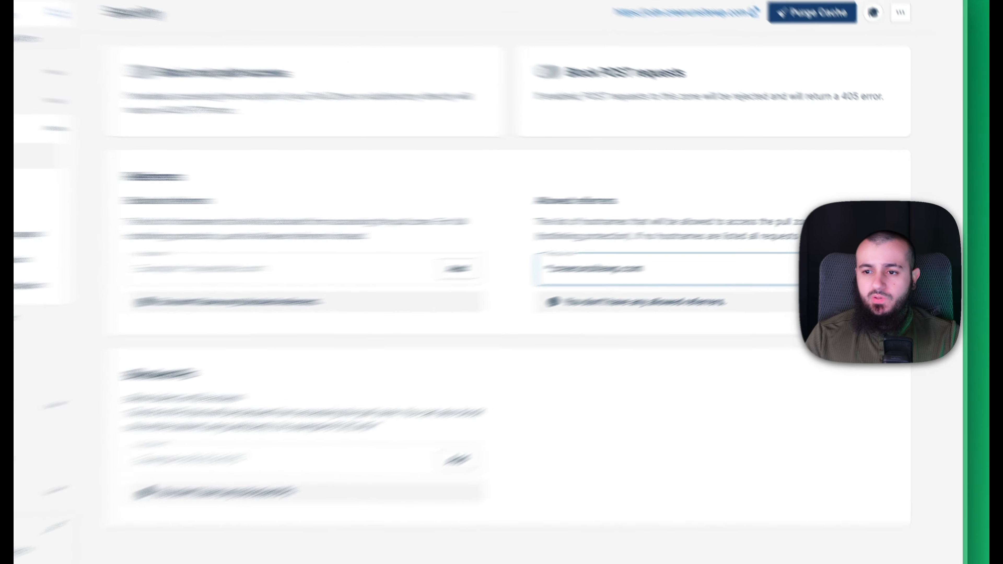
{"action": "left_click", "coordinate": [889, 250]}
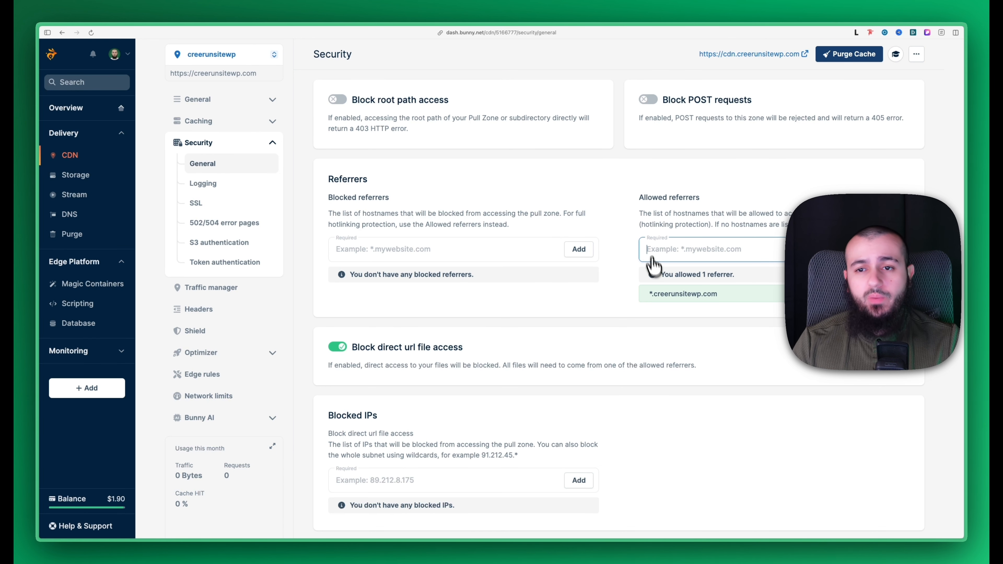
{"action": "left_click", "coordinate": [623, 219]}
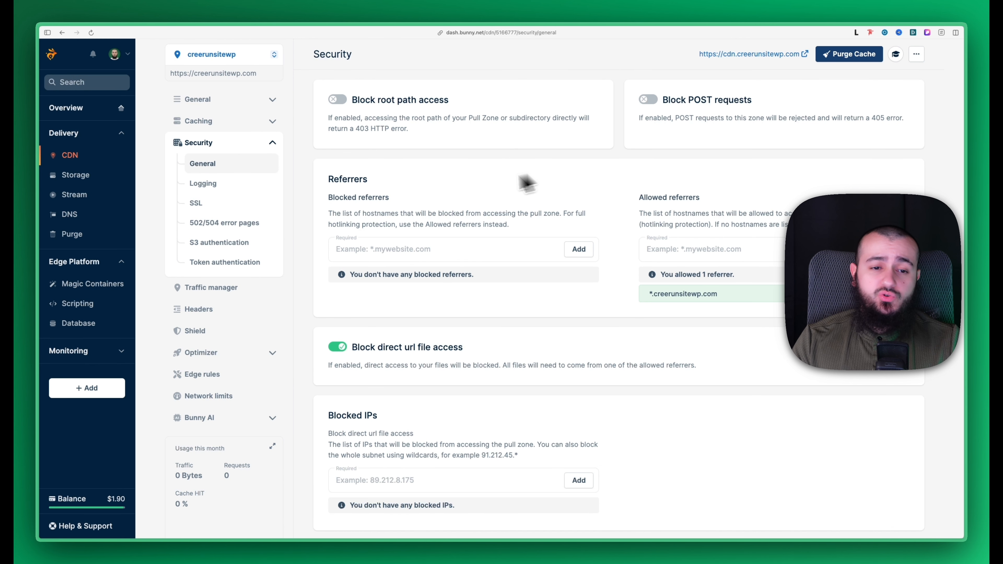
{"action": "left_click", "coordinate": [248, 99]}
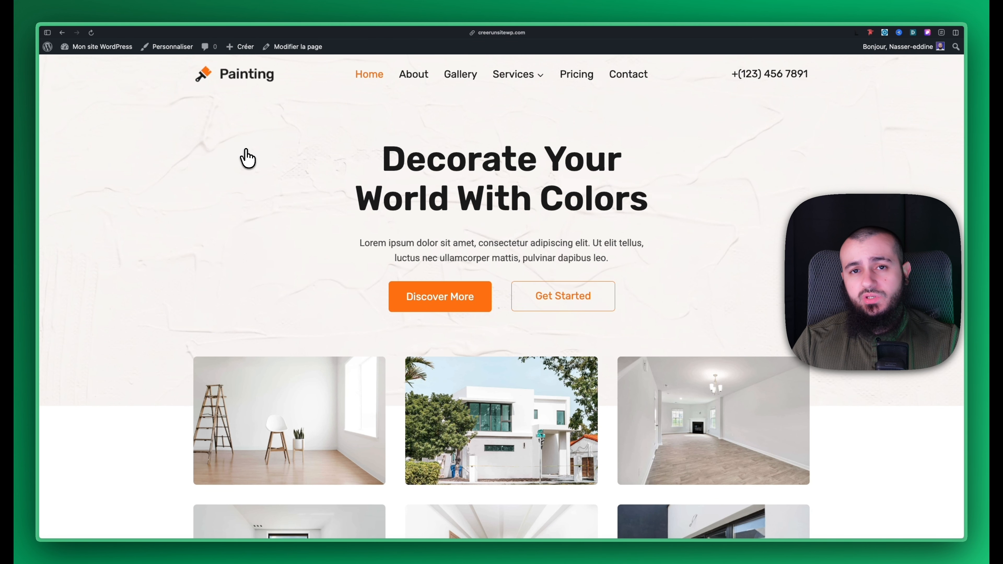
On the creerunsitewp.com homepage, inspect the first gallery image's HTML element to check its source URL.
{"action": "scroll", "coordinate": [248, 158], "scroll_direction": "down", "scroll_amount": 1}
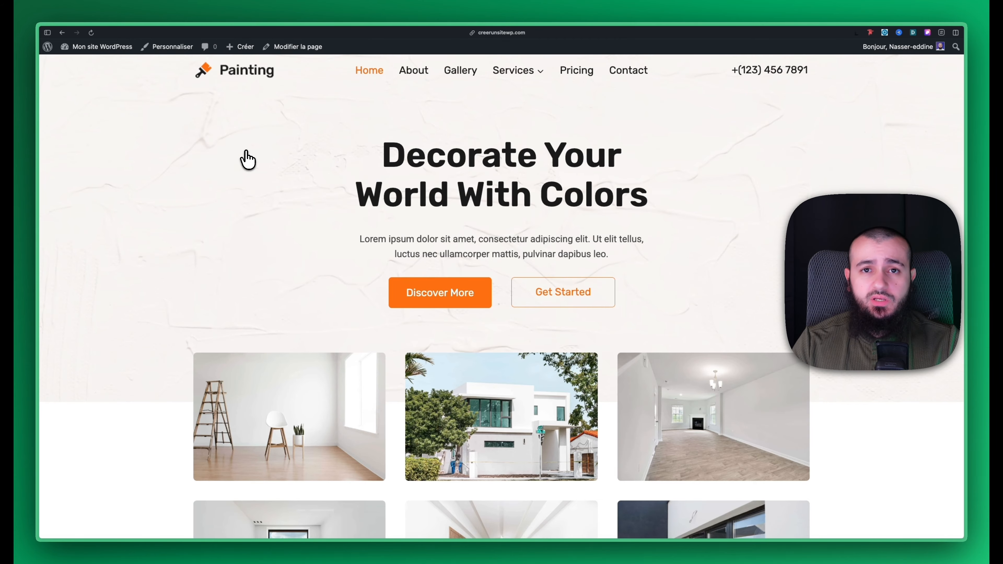
{"action": "scroll", "coordinate": [248, 158], "scroll_direction": "down", "scroll_amount": 5}
{"action": "right_click", "coordinate": [226, 266]}
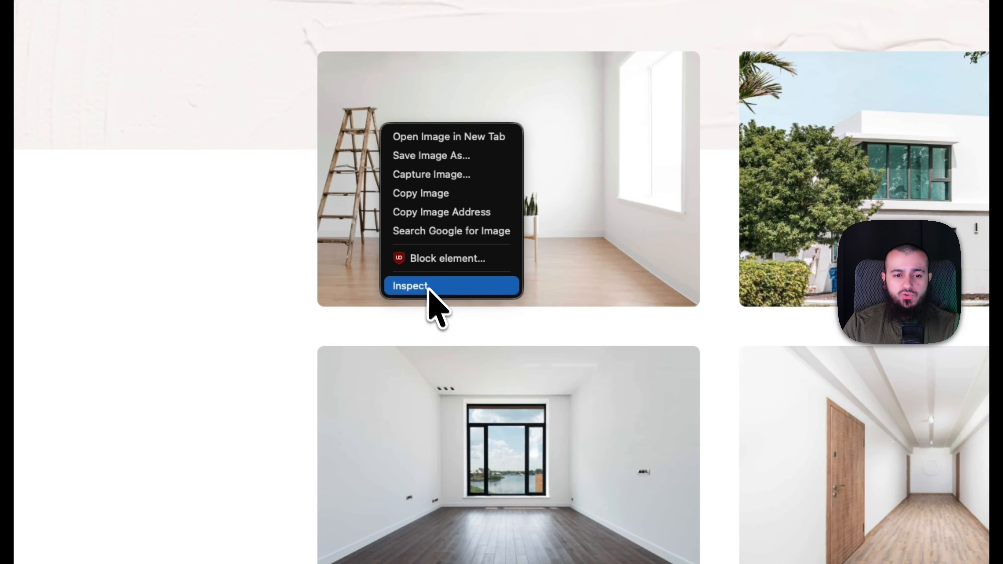
{"action": "left_click", "coordinate": [430, 291]}
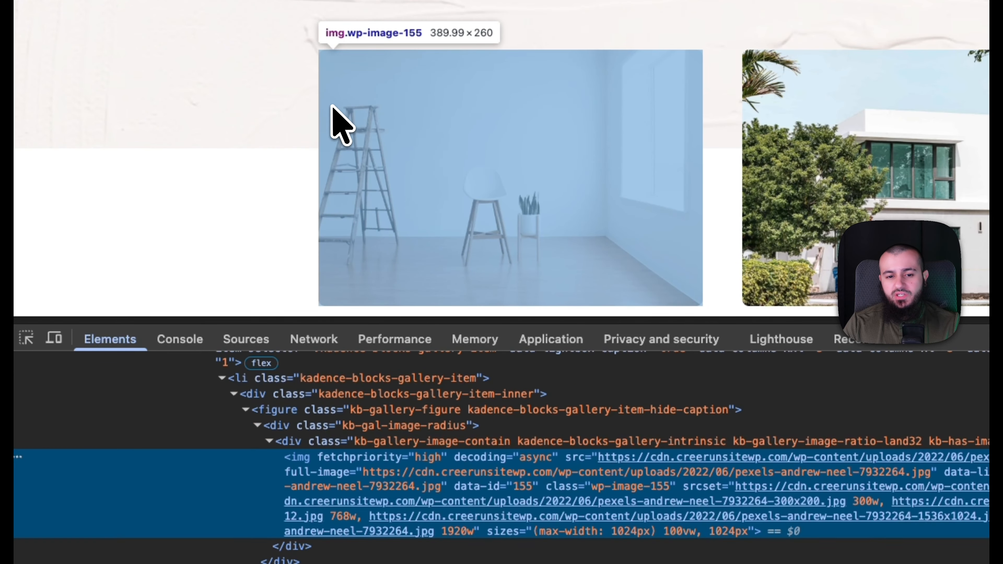
{"action": "mouse_move", "coordinate": [646, 460]}
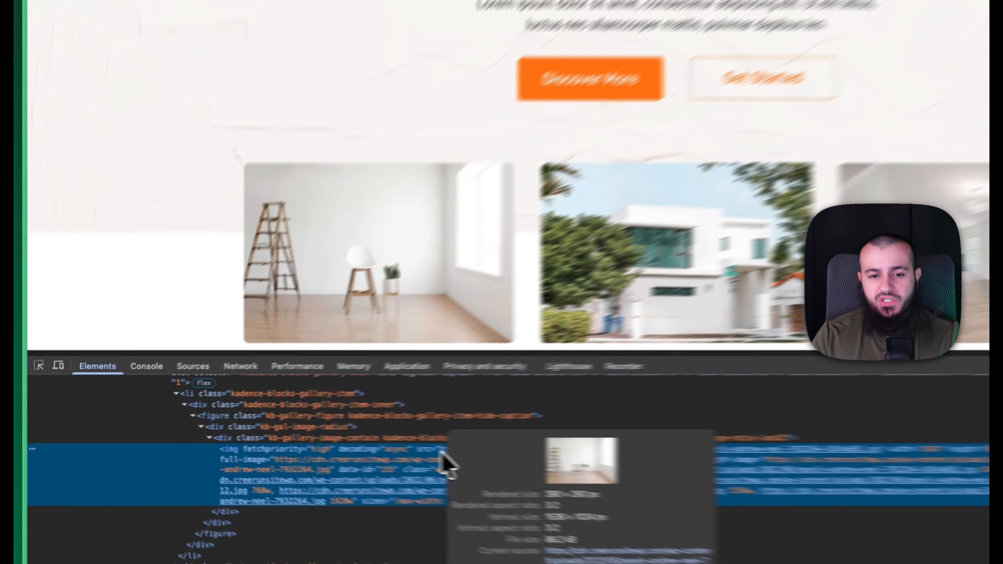